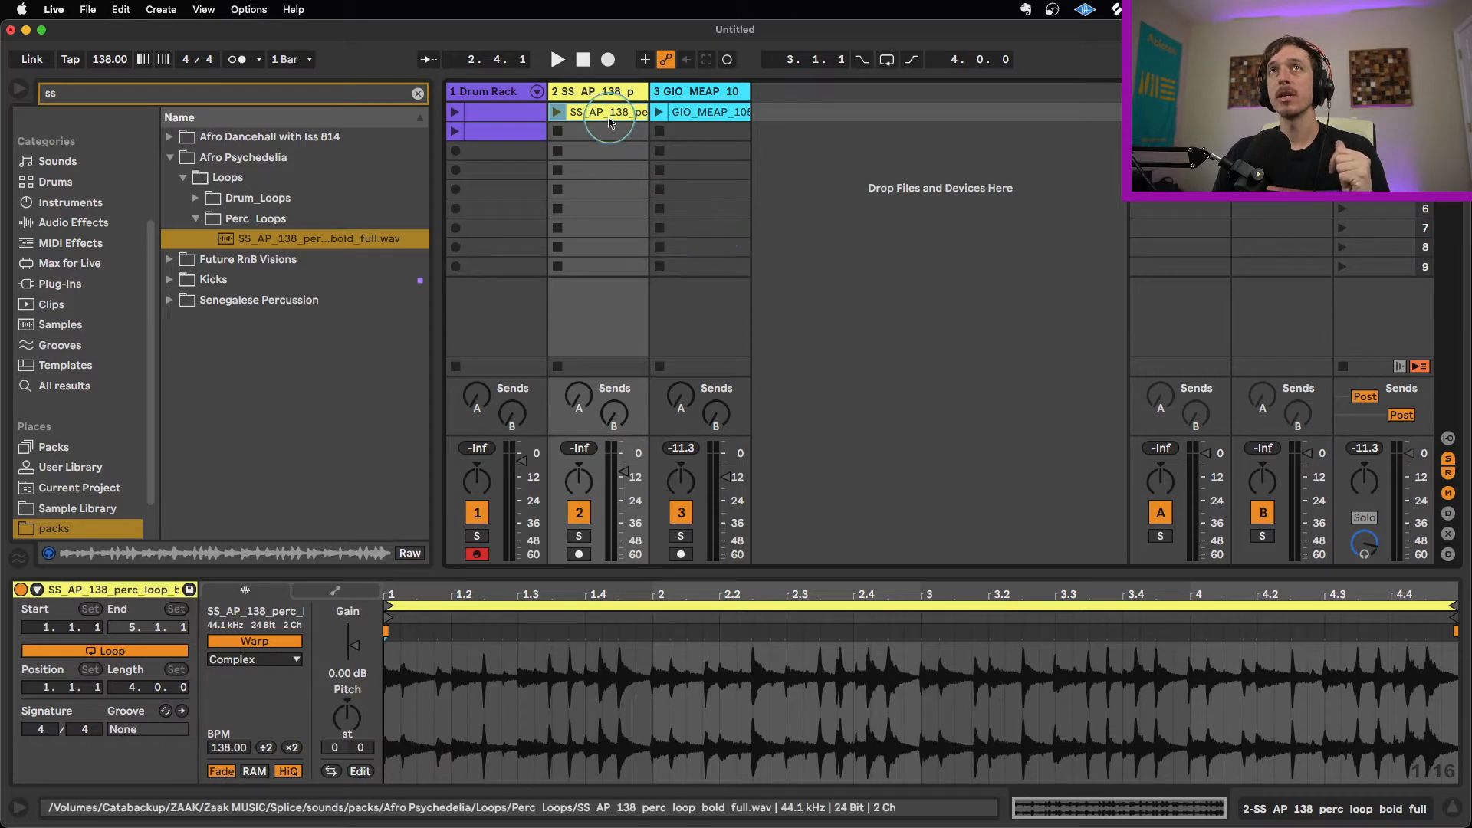
Audition the perc loop clip on track 2 and stop it.
click(558, 114)
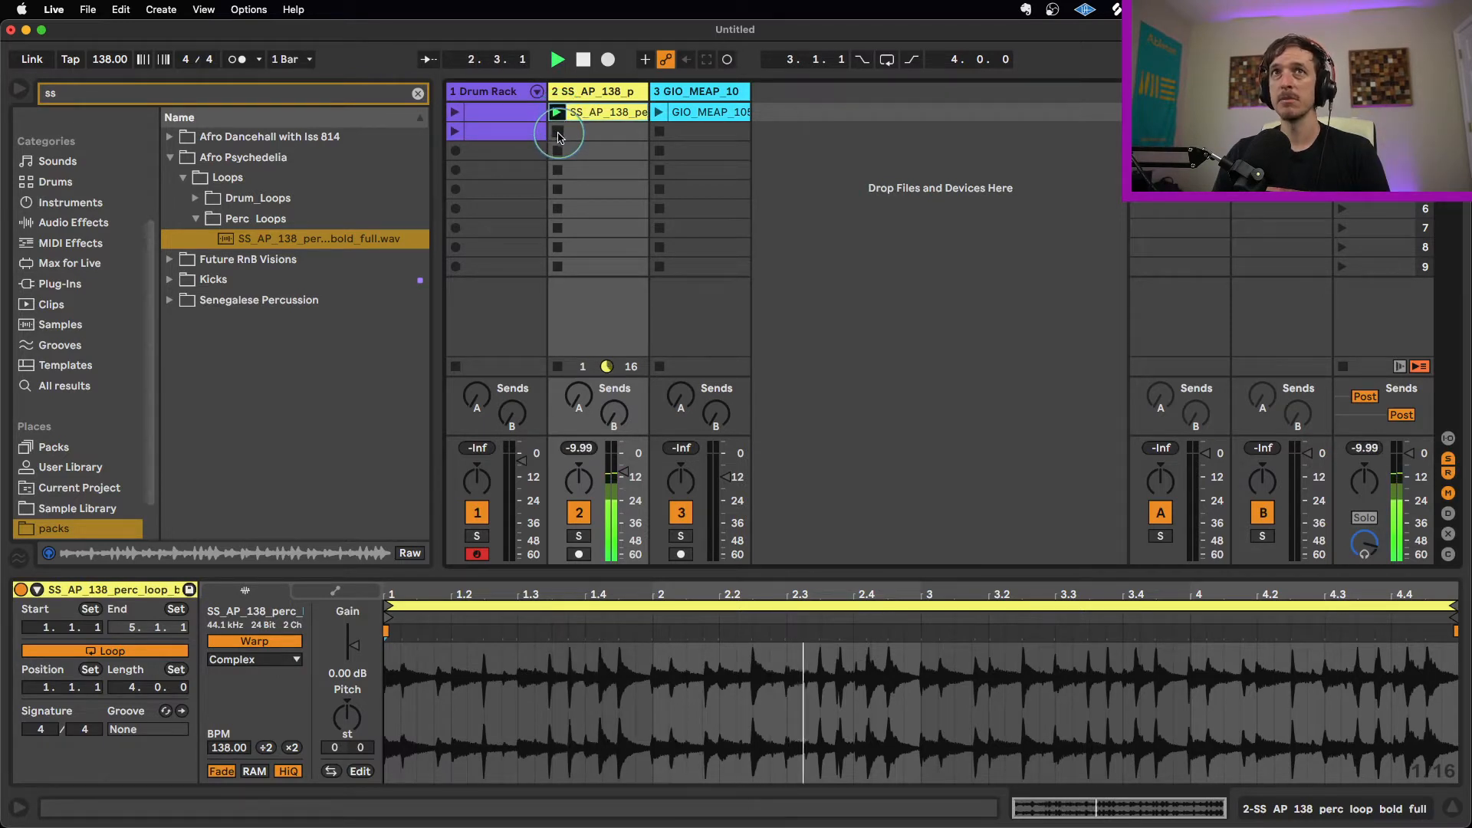
click(558, 133)
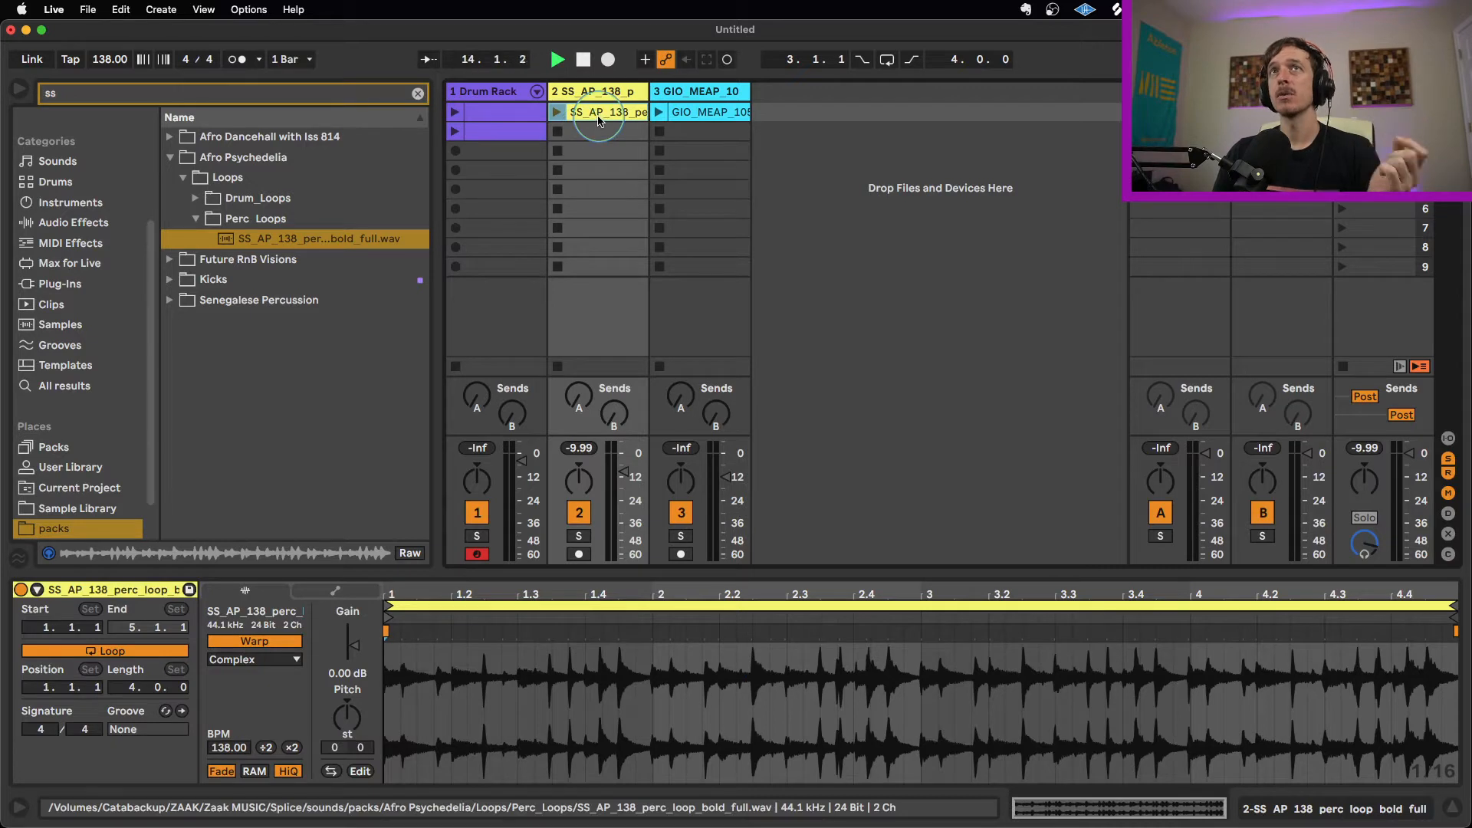
Duplicate the perc loop clip seven times to fill the first eight slots of track 2.
key(super+d)
key(super+d)
key(super+d)
key(super+d)
key(super+d)
key(super+d)
key(super+d)
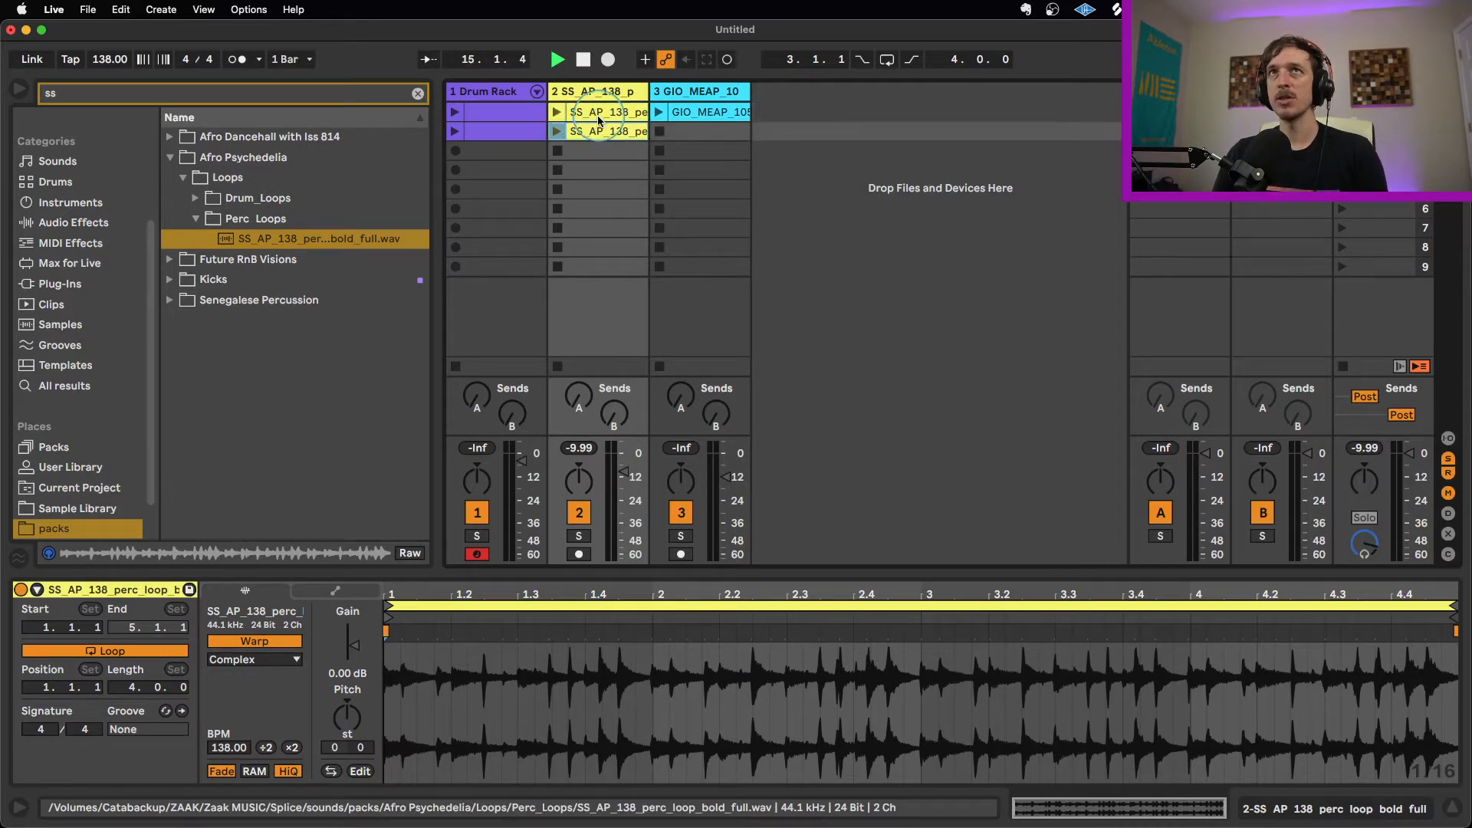
Select all eight perc loop clips and enable Follow Action for them.
click(599, 121)
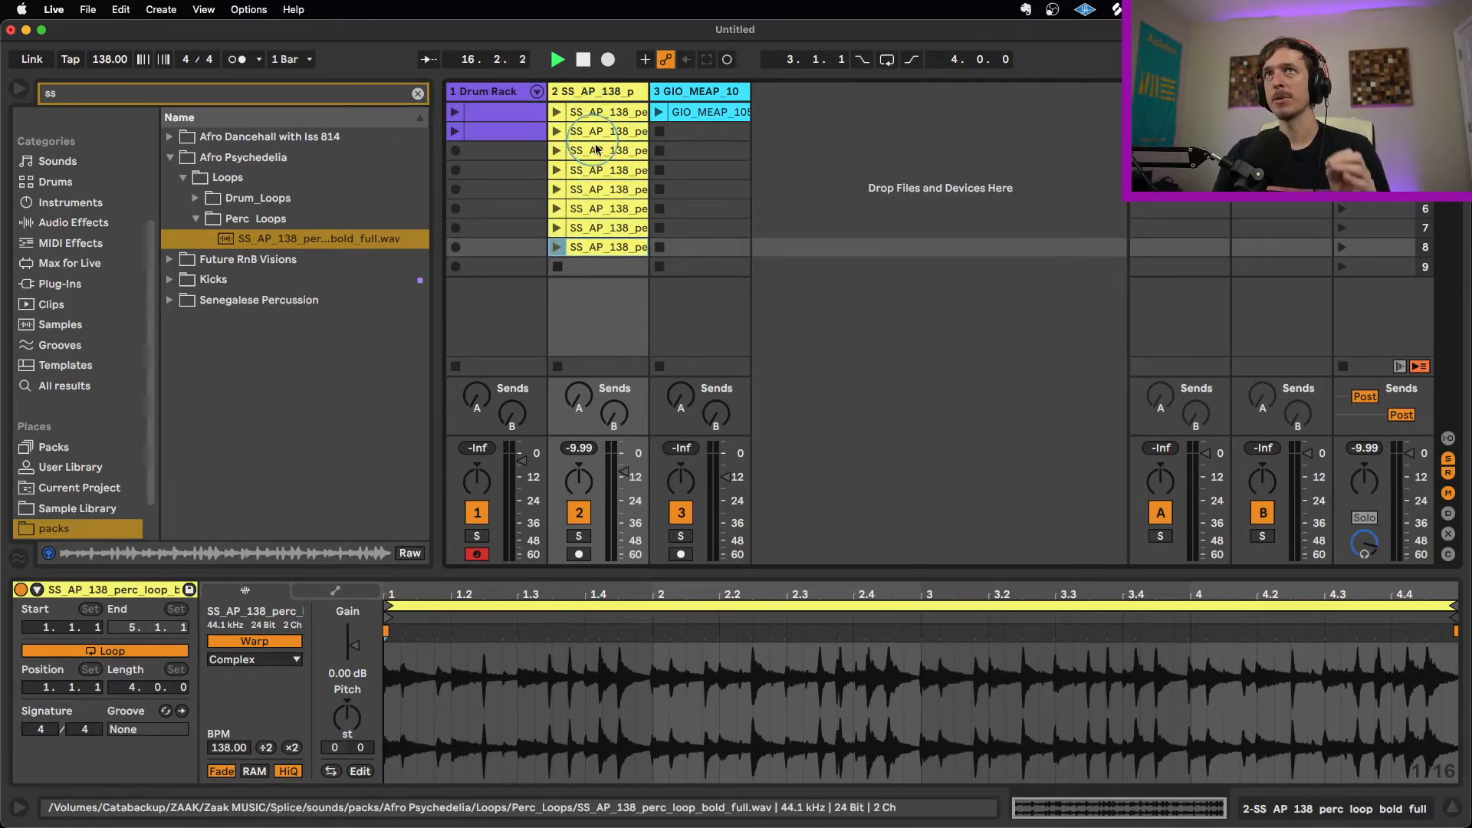
shift+click(582, 247)
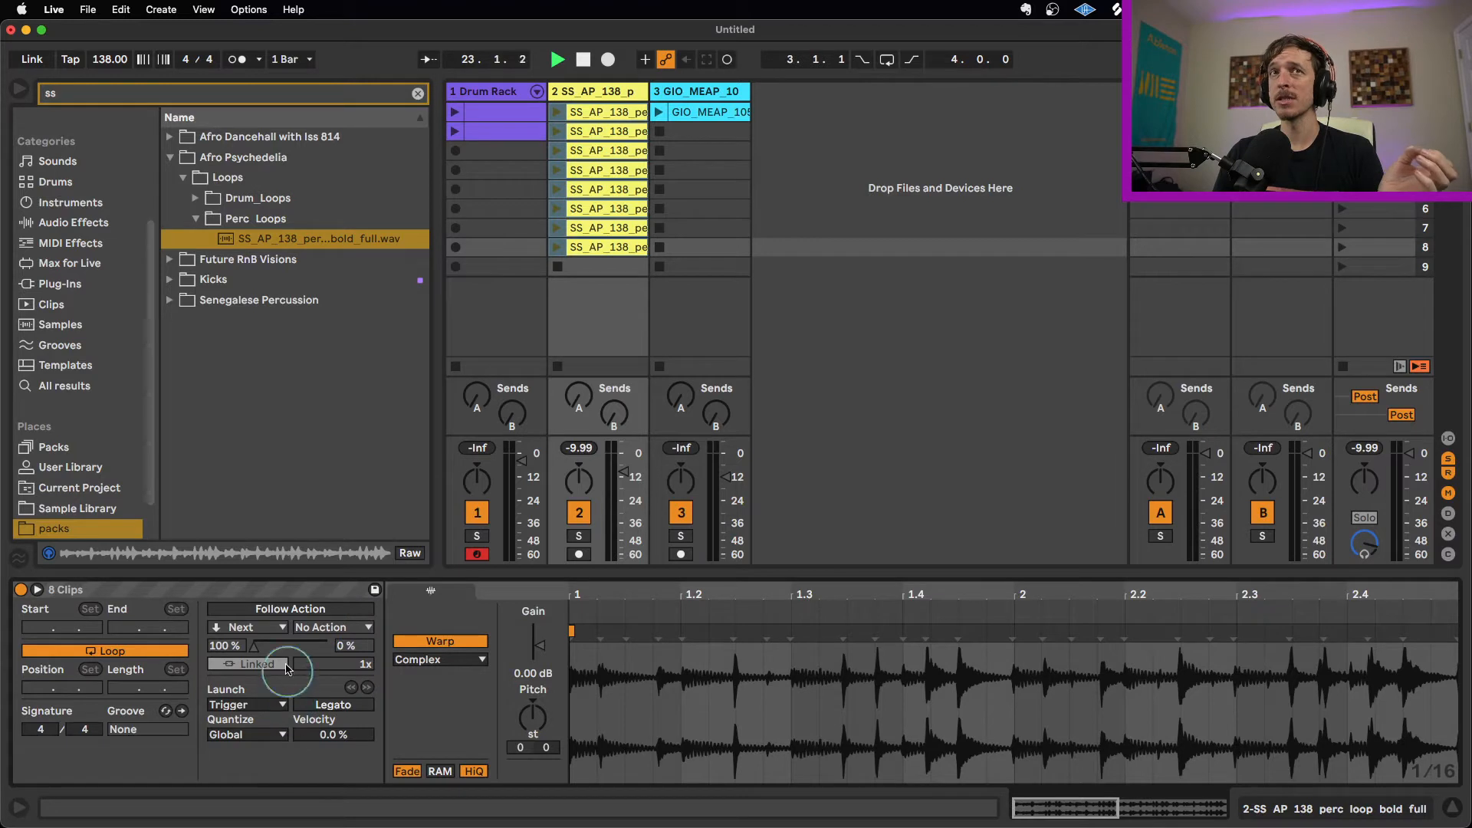
click(276, 612)
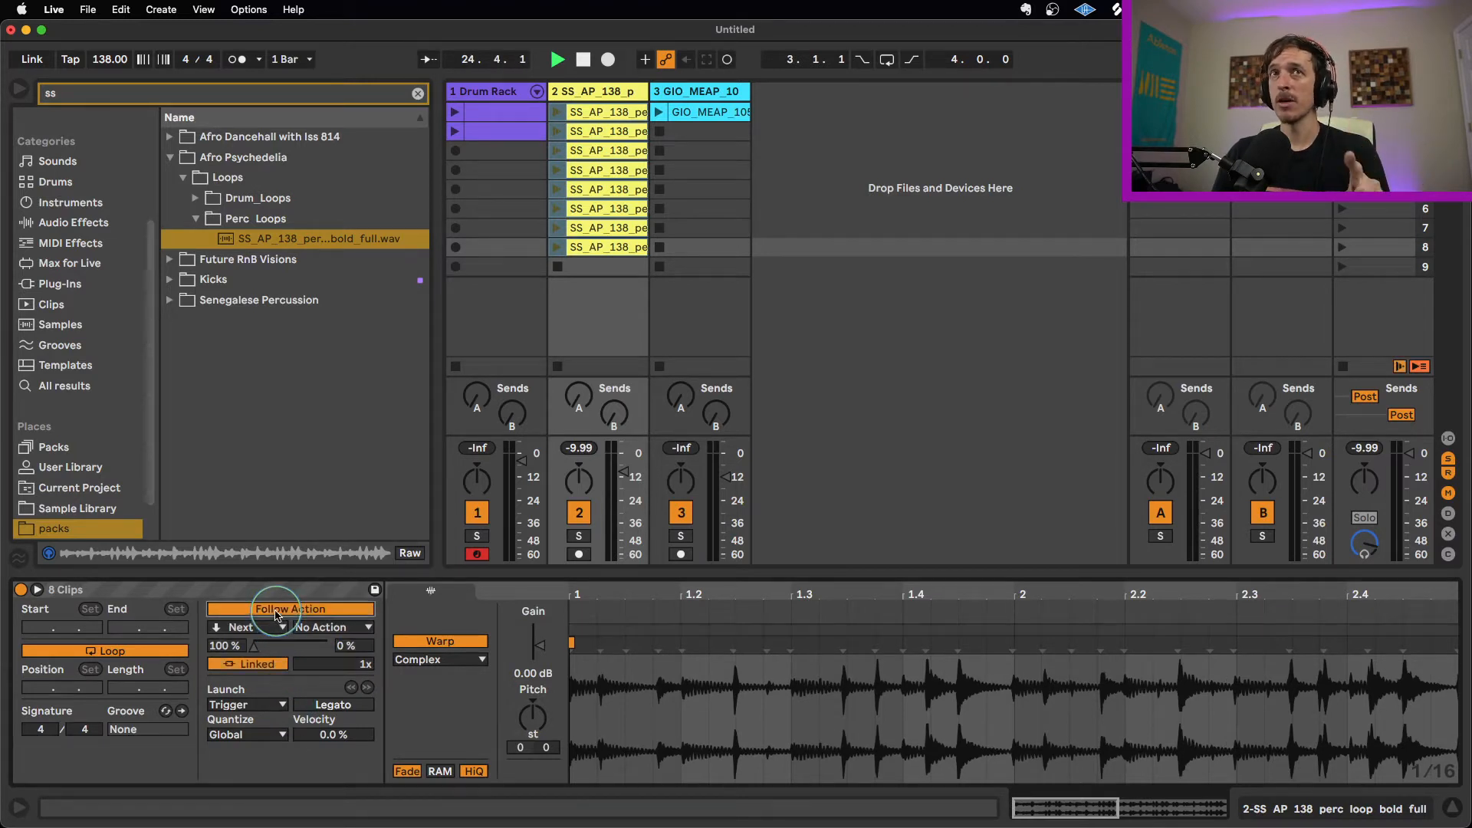
double_click(634, 592)
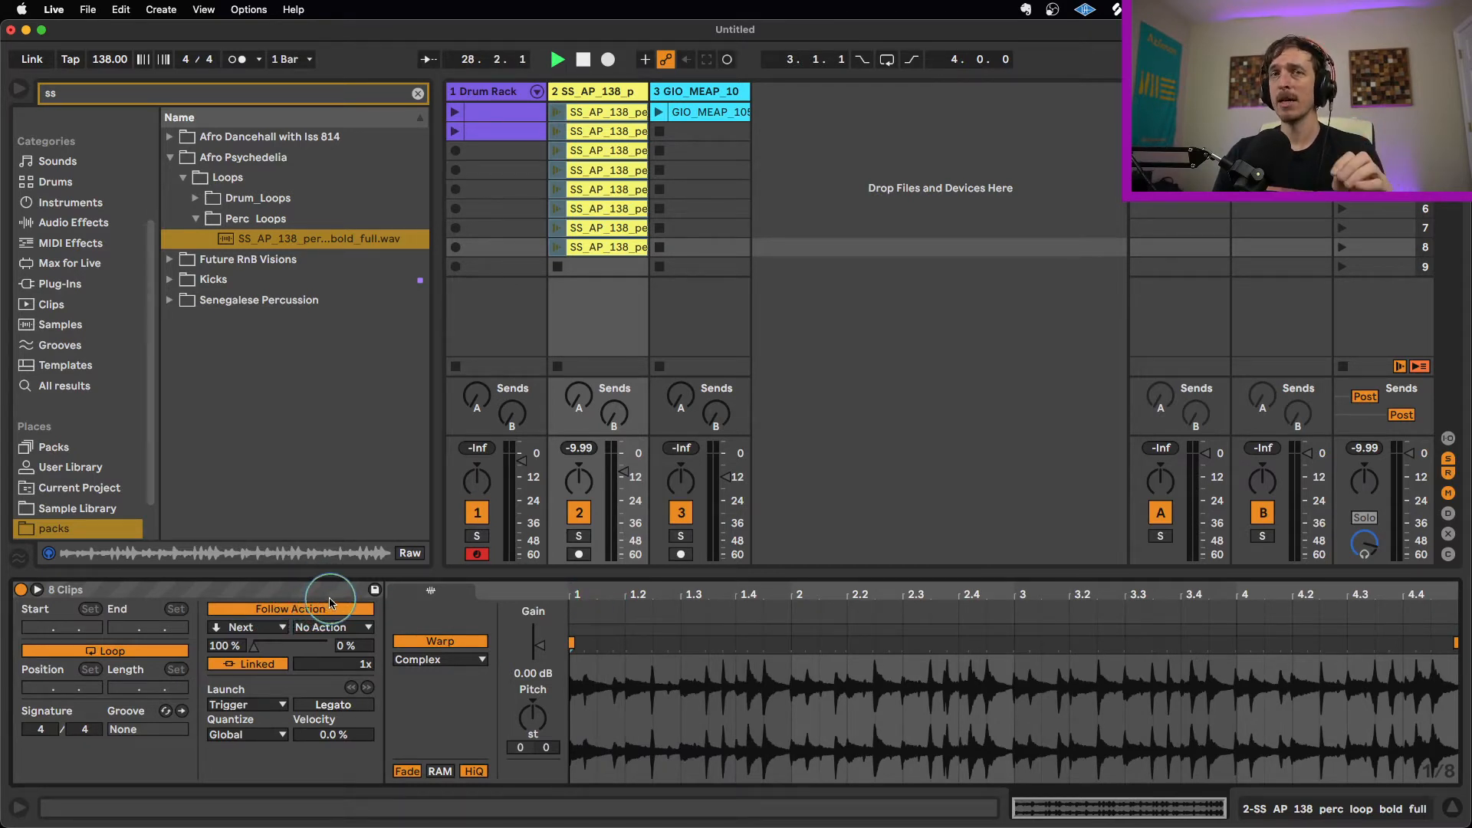
Set the eight clips' follow action to Any, unlinked from clip length, with a follow action time of 0.1.0.
click(278, 629)
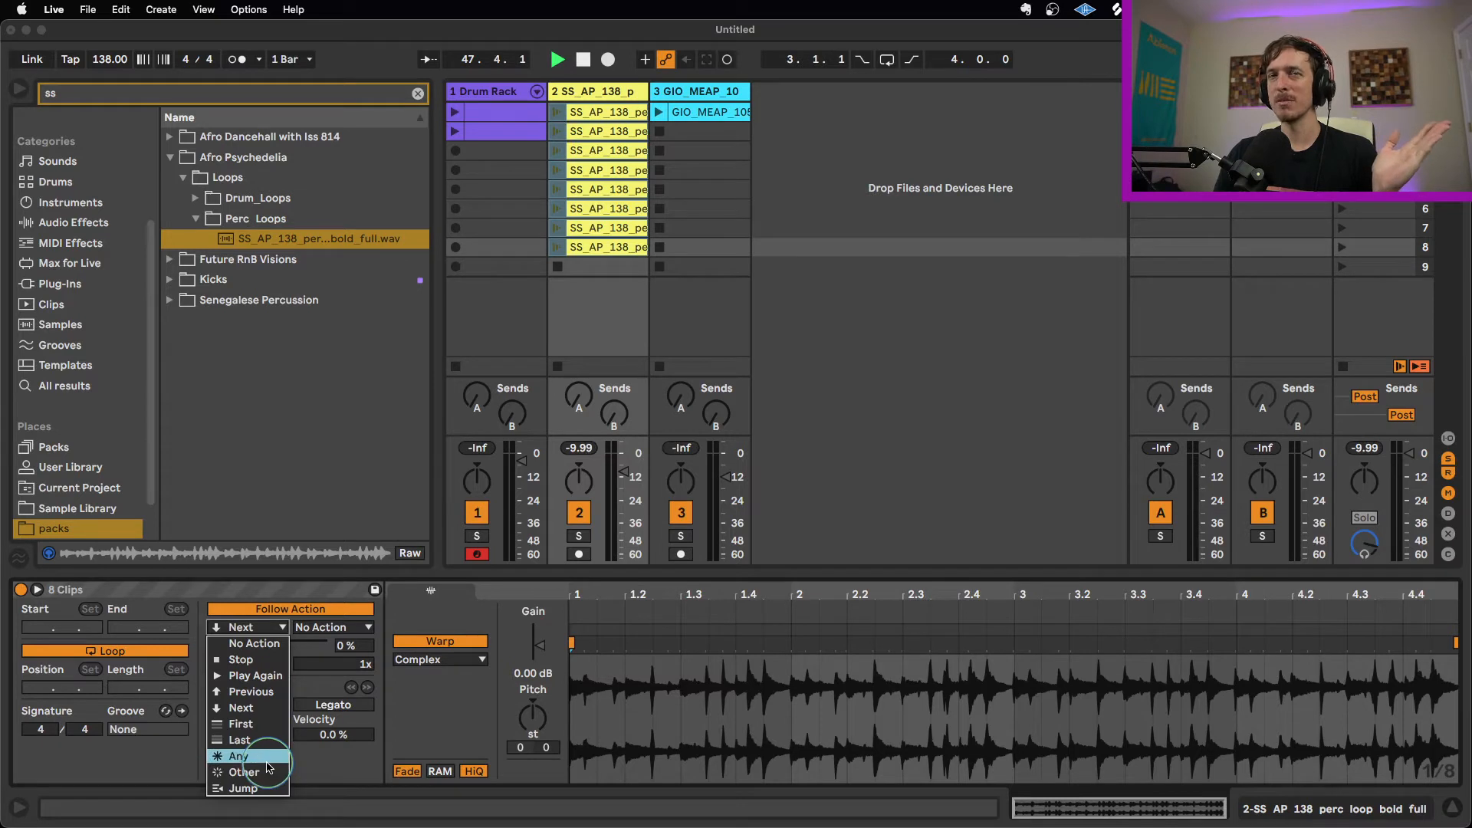
click(267, 763)
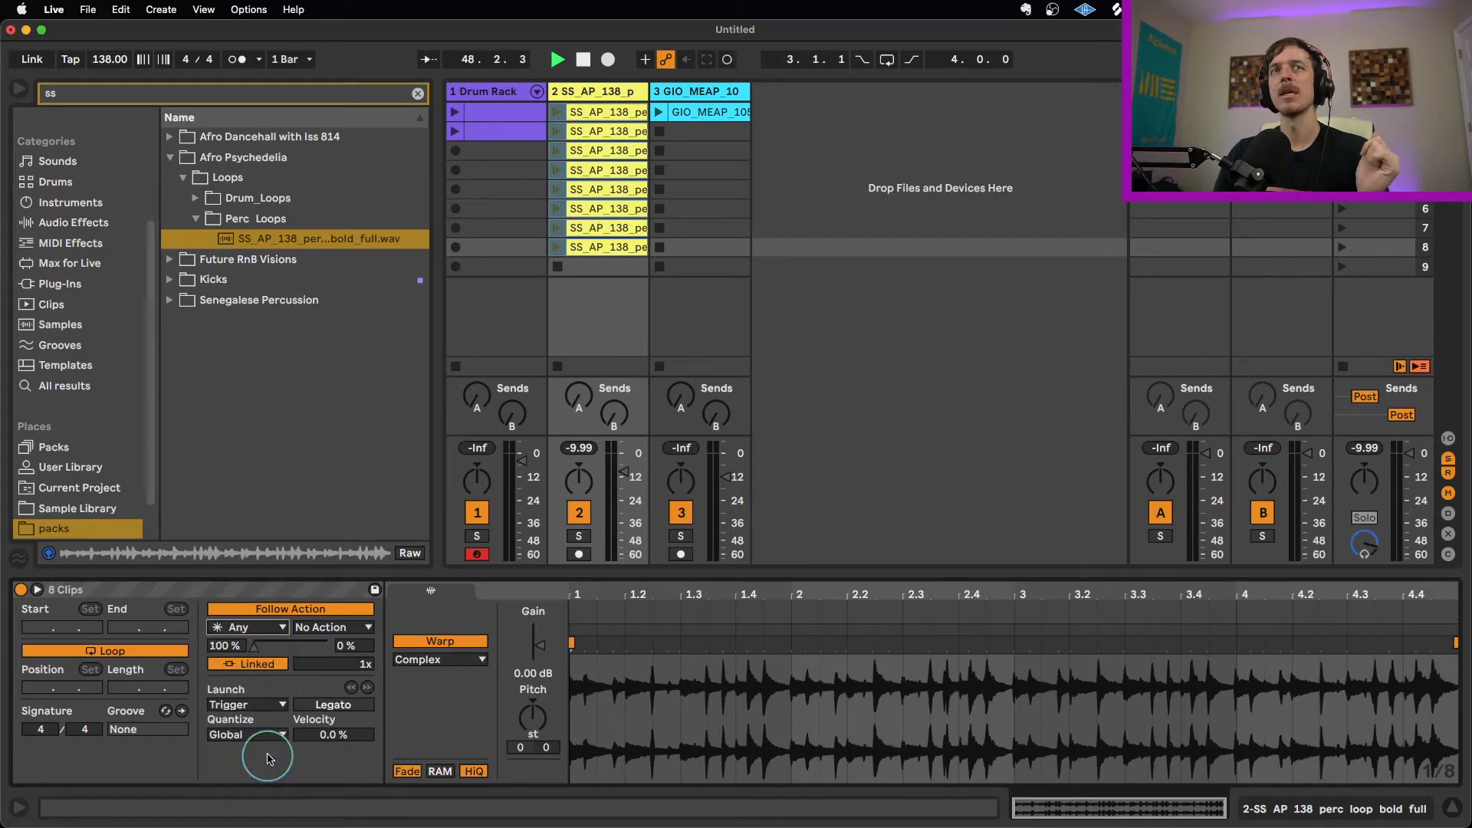
click(259, 666)
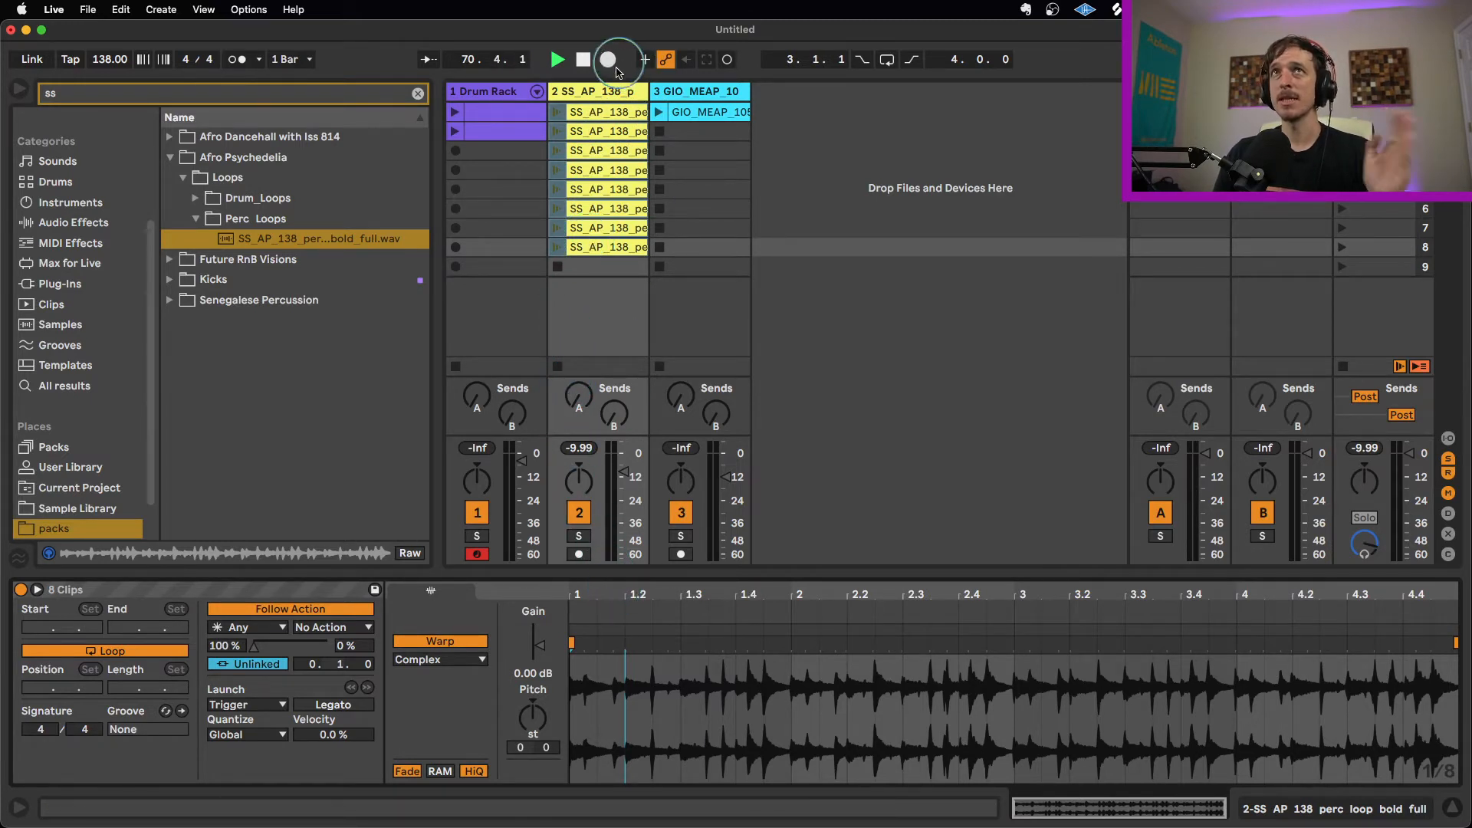
Offset the start positions of the second, third and fourth perc loop clips to 1.2.1, 1.3.1 and 1.4.1.
click(611, 115)
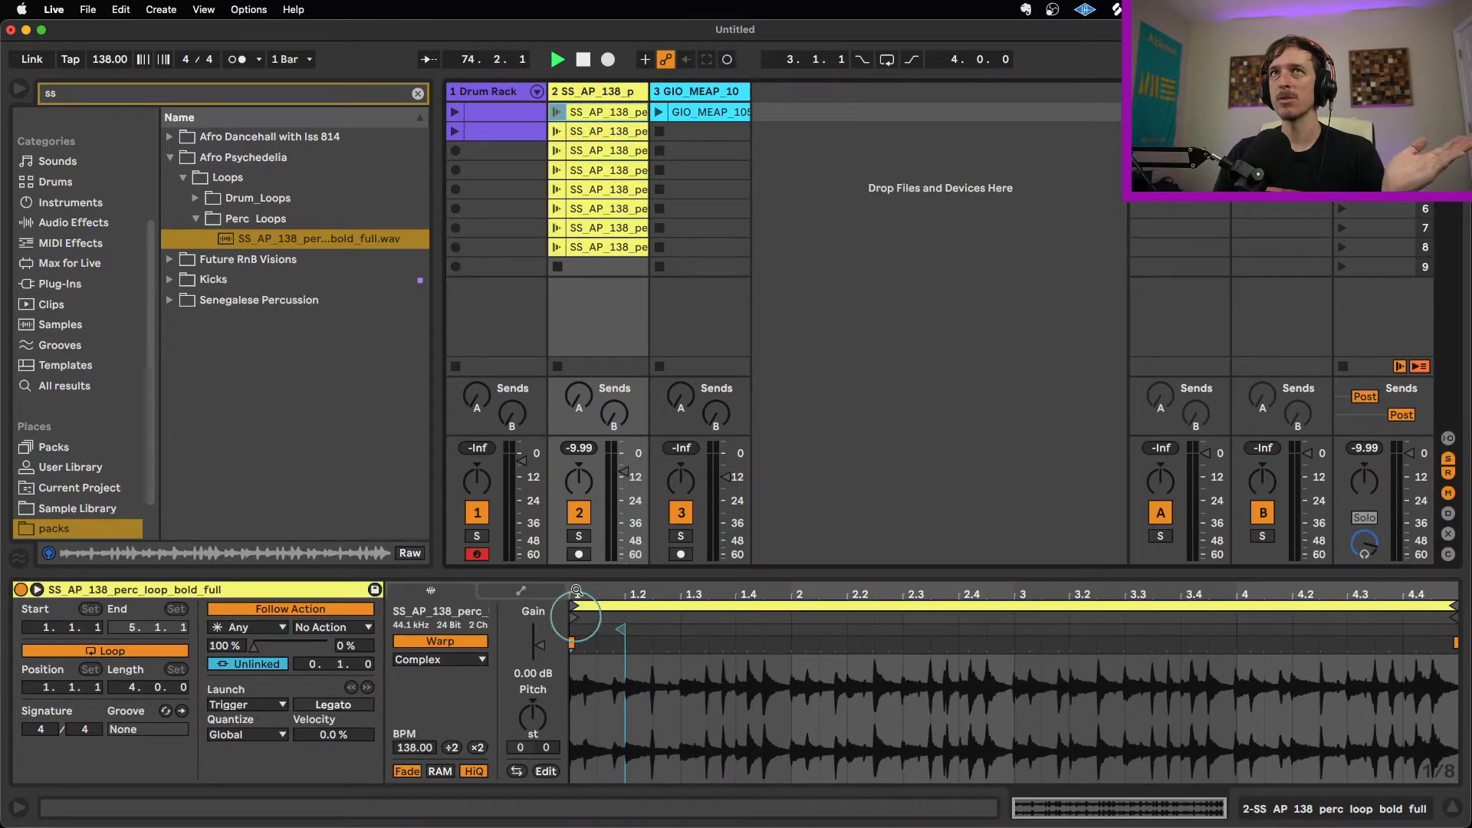
click(620, 133)
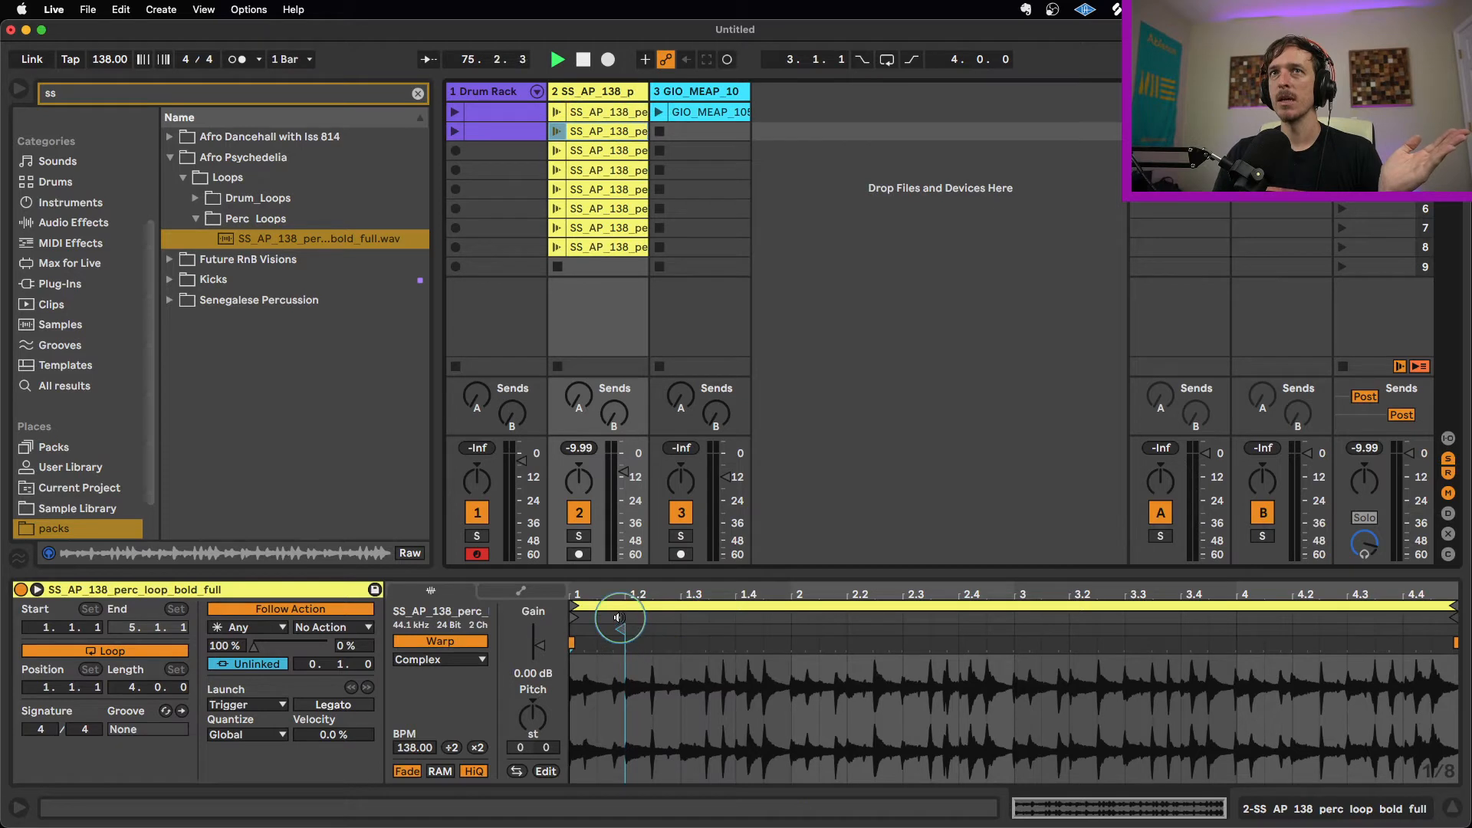
drag(581, 618, 618, 620)
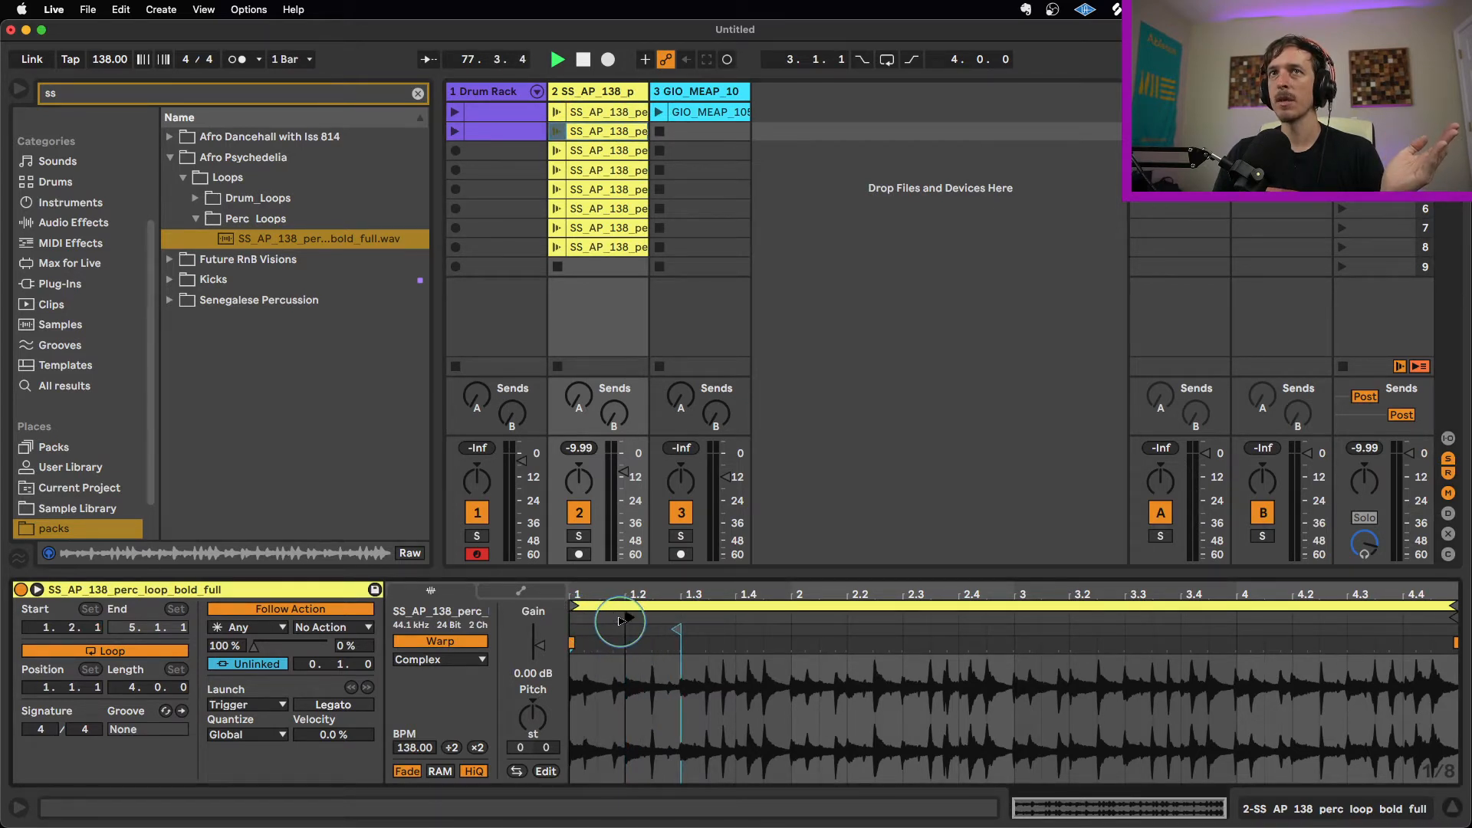
click(640, 151)
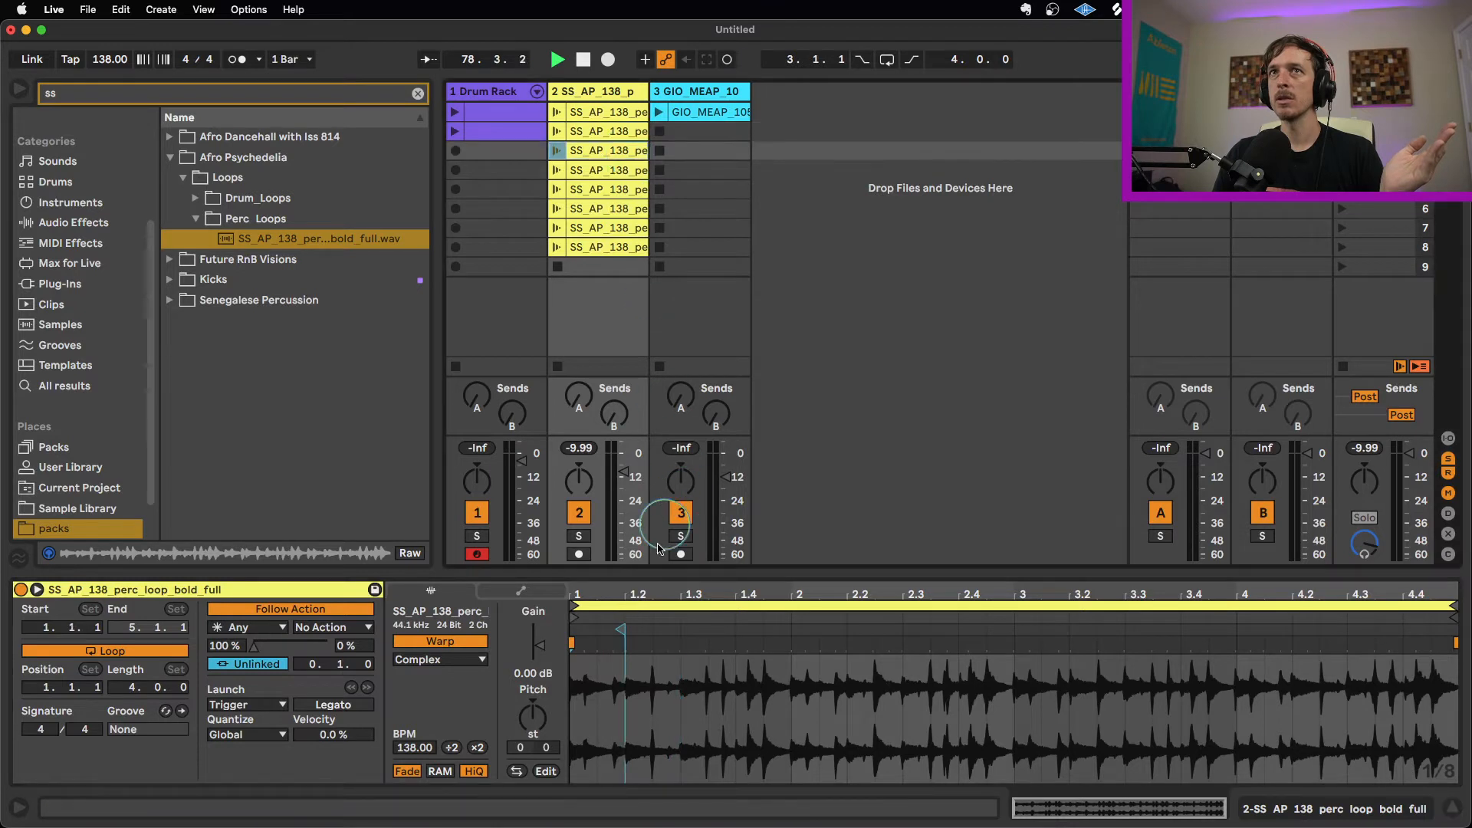
click(683, 618)
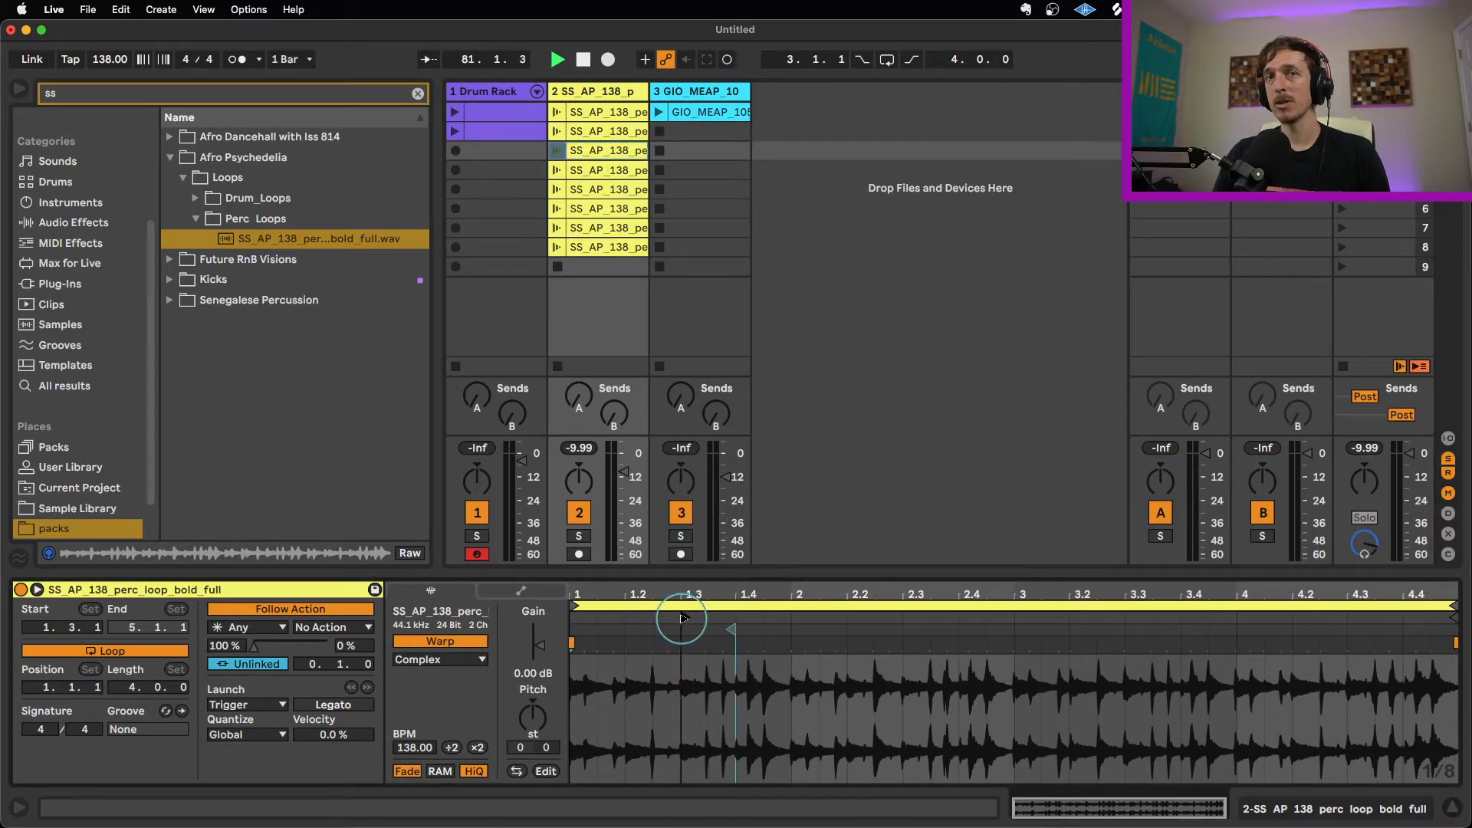
click(640, 170)
click(740, 615)
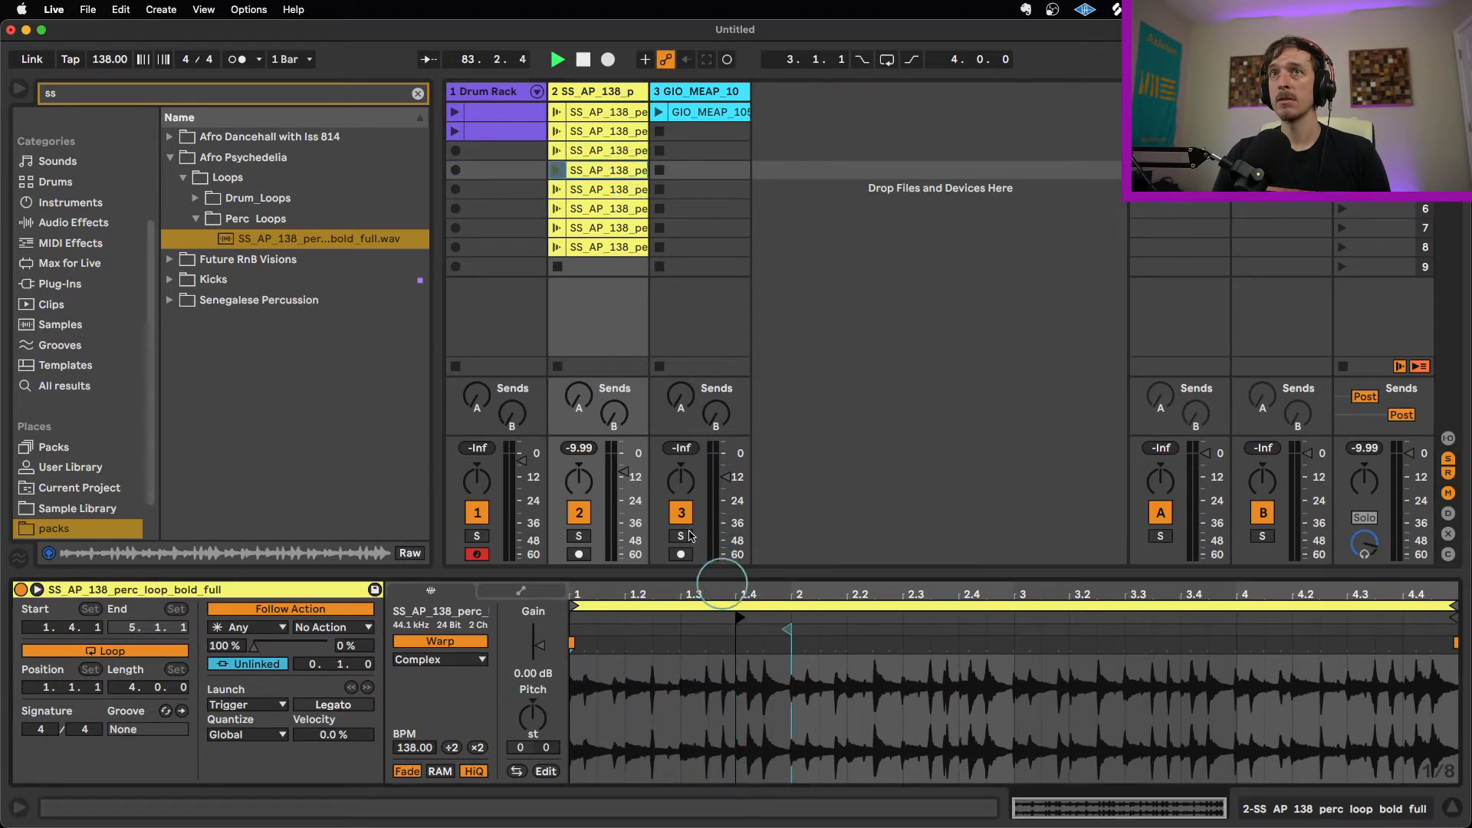
Set the start positions of the fifth to eighth perc loop clips to 2.1.1, 2.2.1, 2.3.1 and 2.4.1.
key(Down)
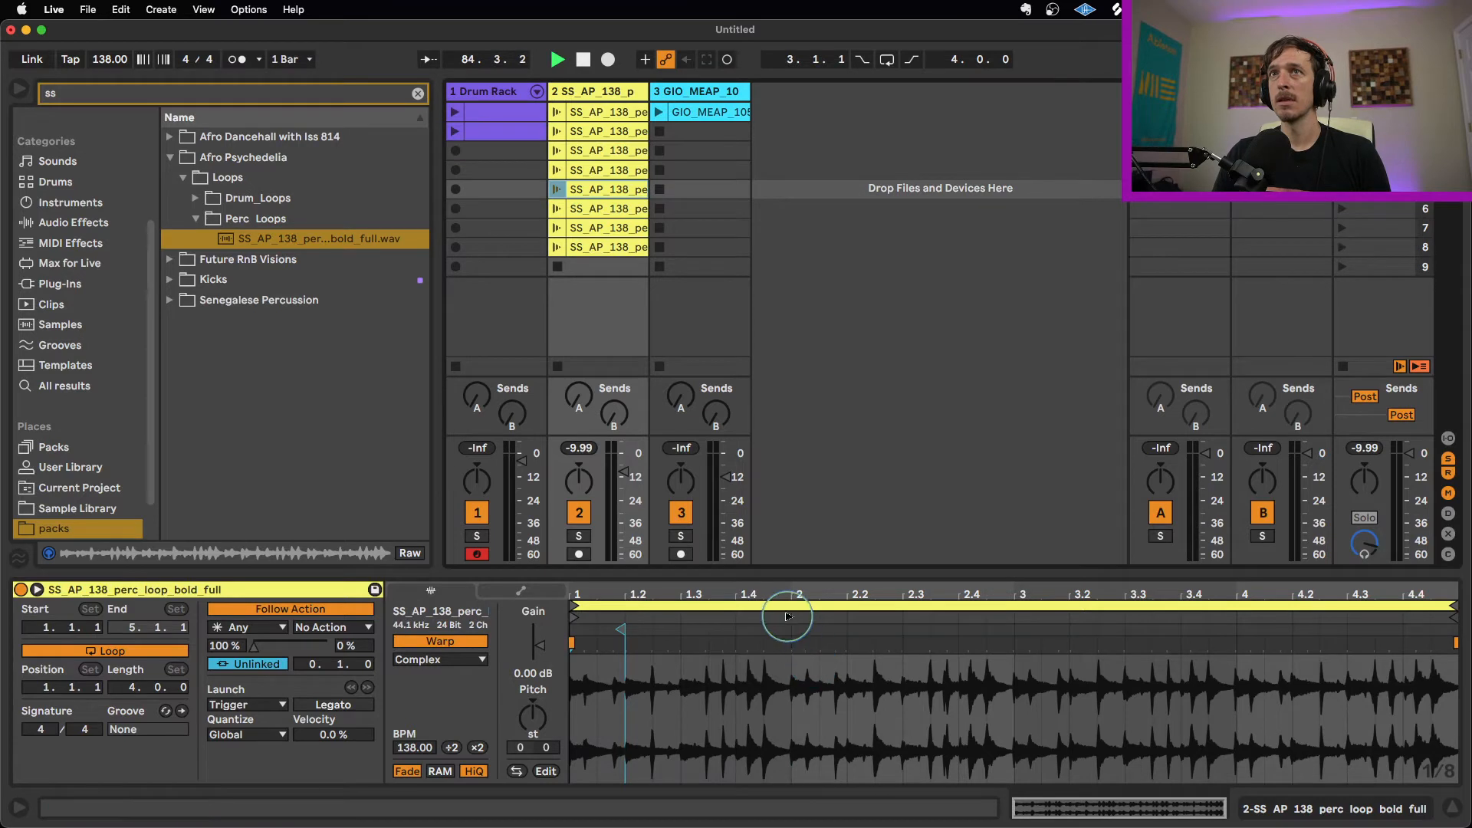
key(Down)
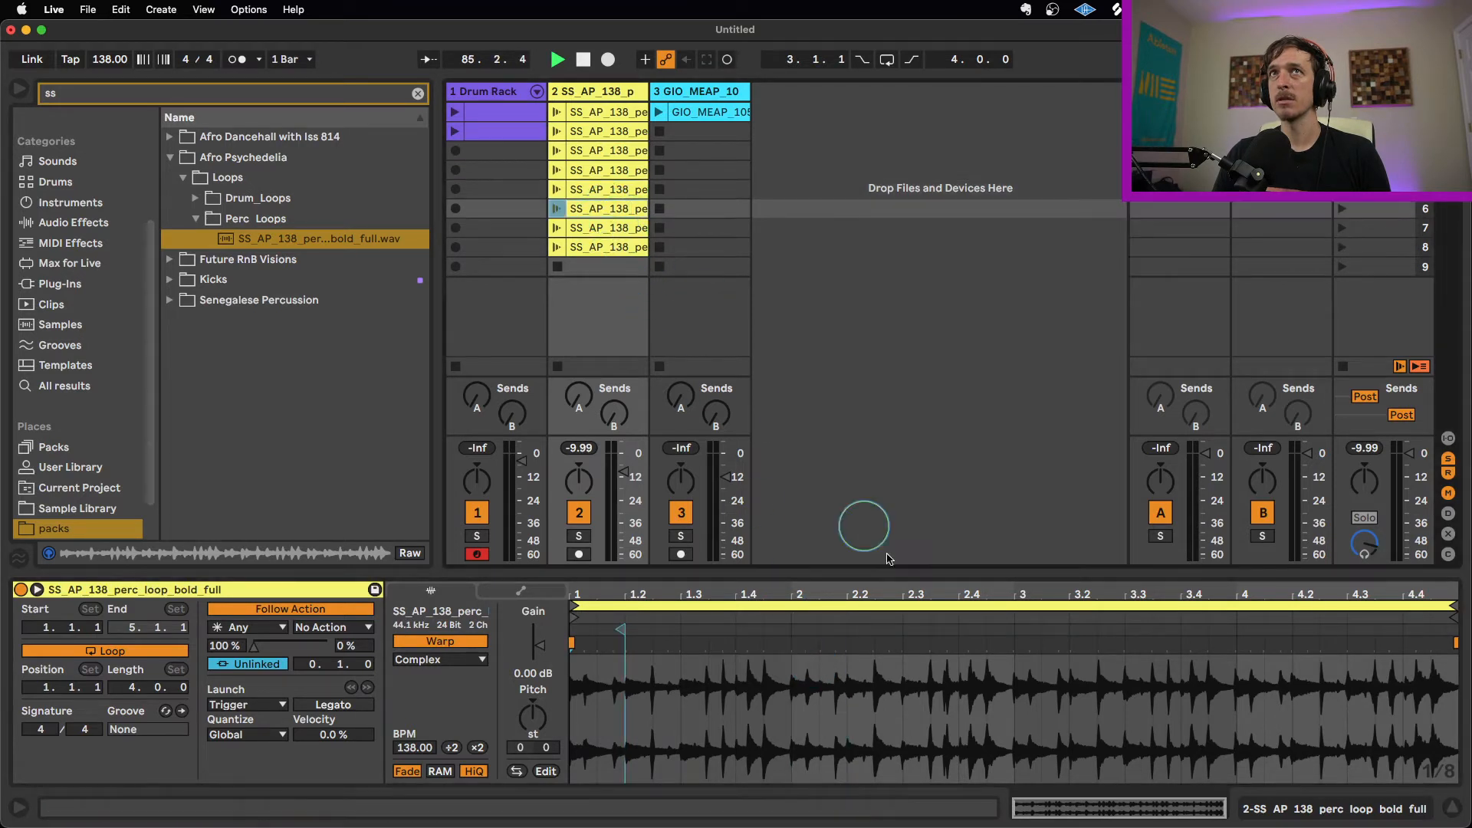
click(849, 618)
click(602, 228)
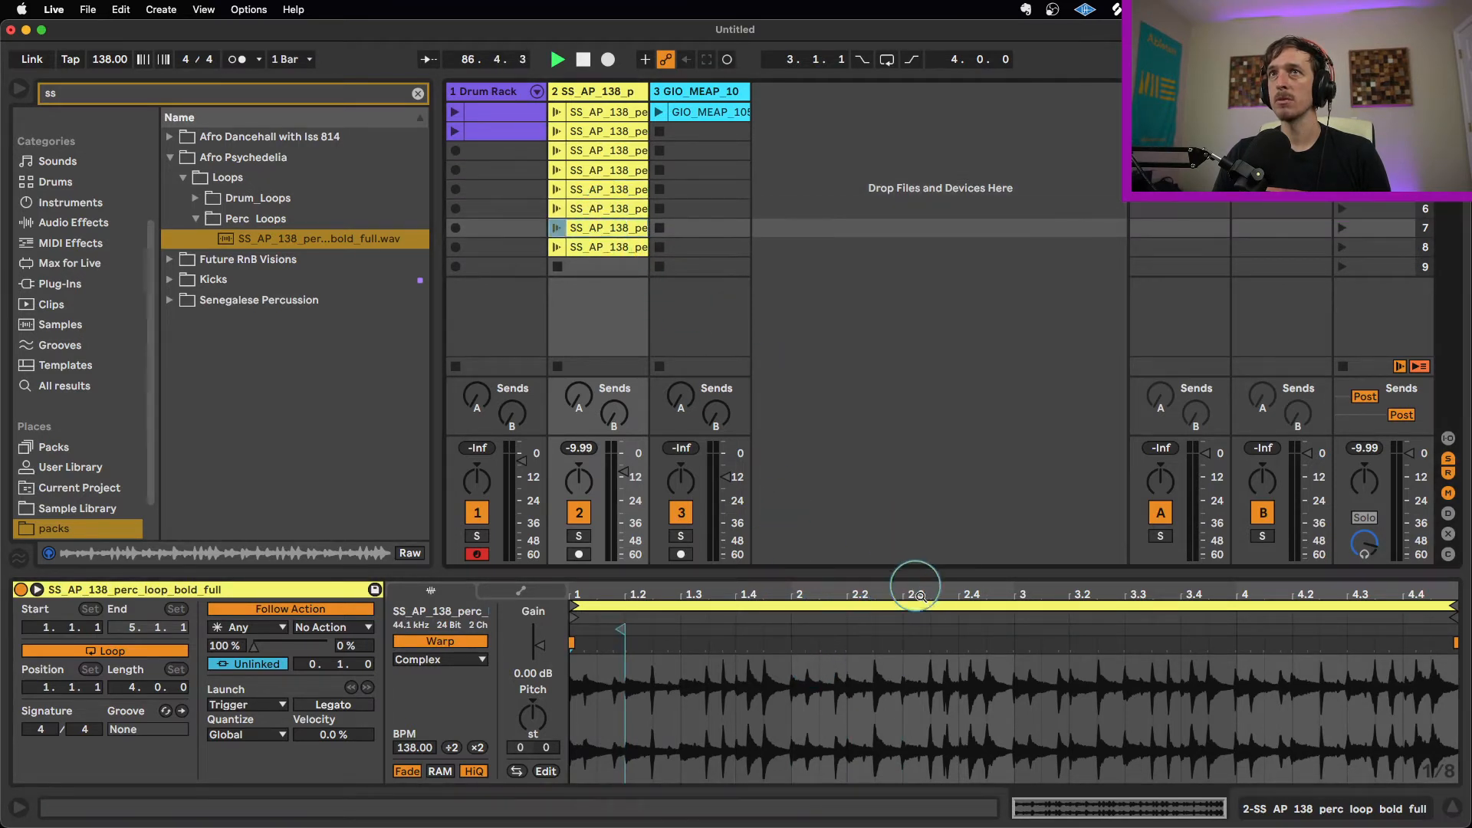
click(905, 617)
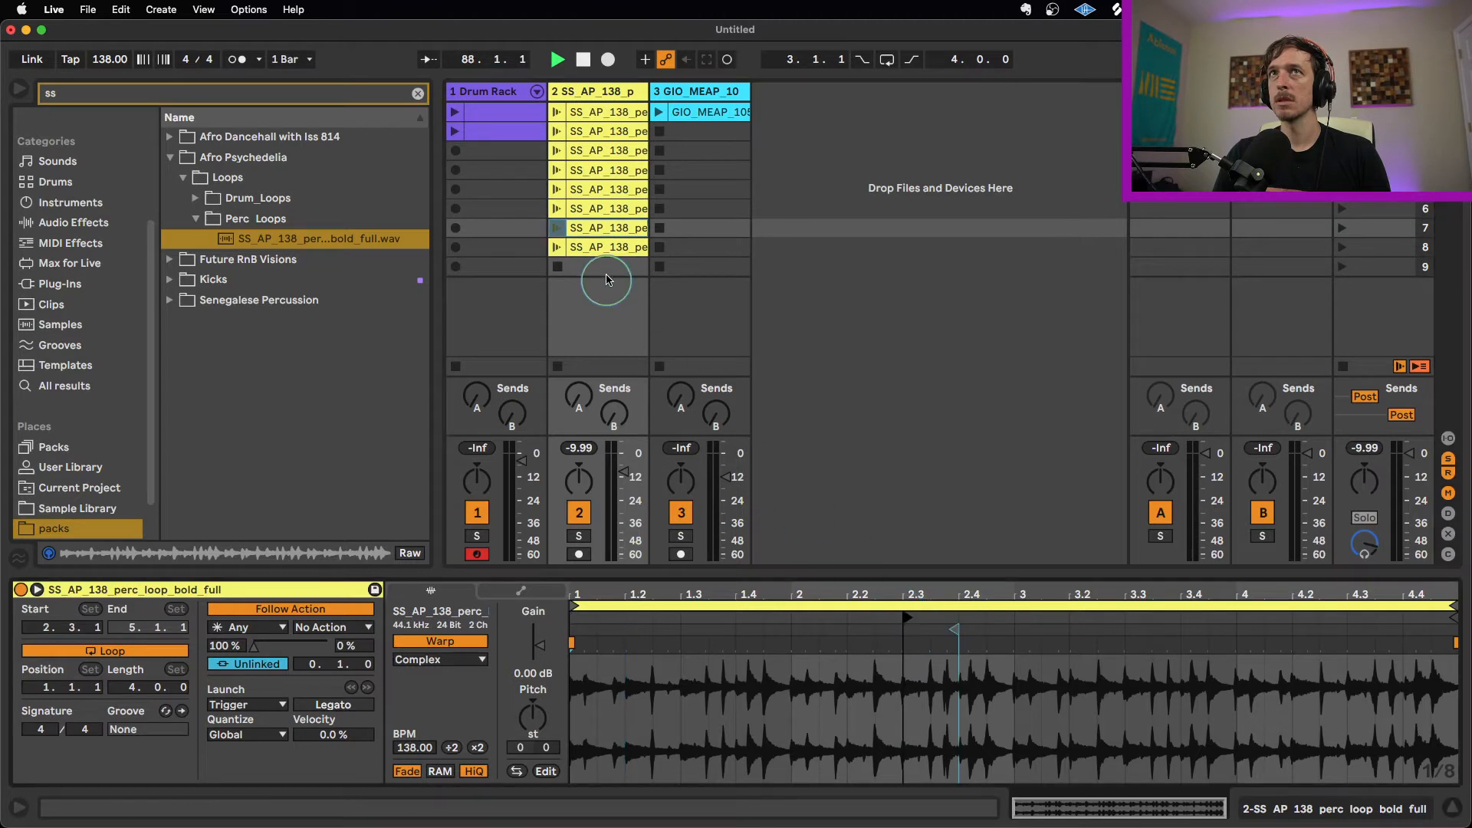
click(602, 247)
click(961, 619)
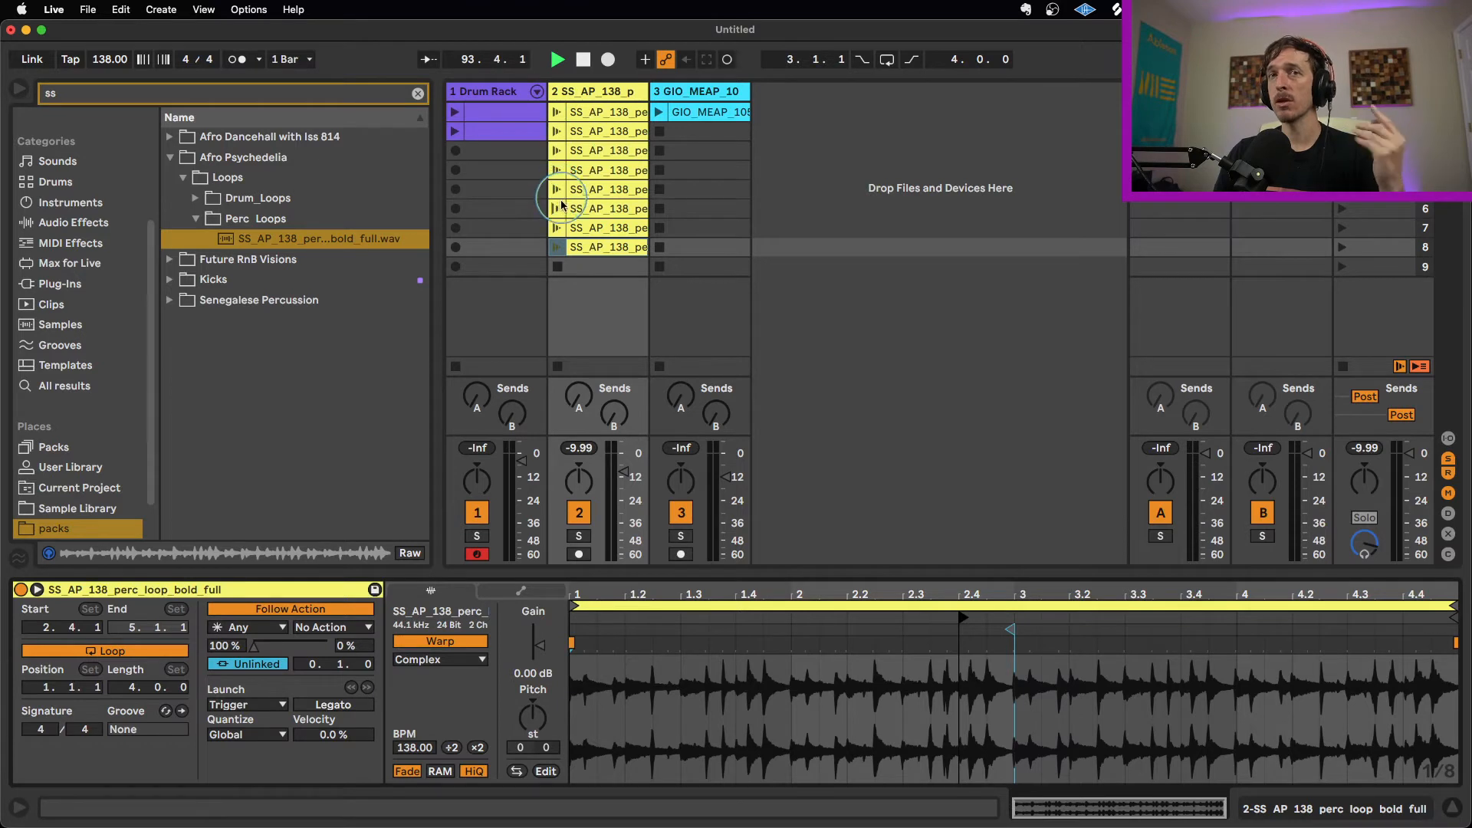
Launch the first perc loop clip to hear the random follow actions.
click(558, 112)
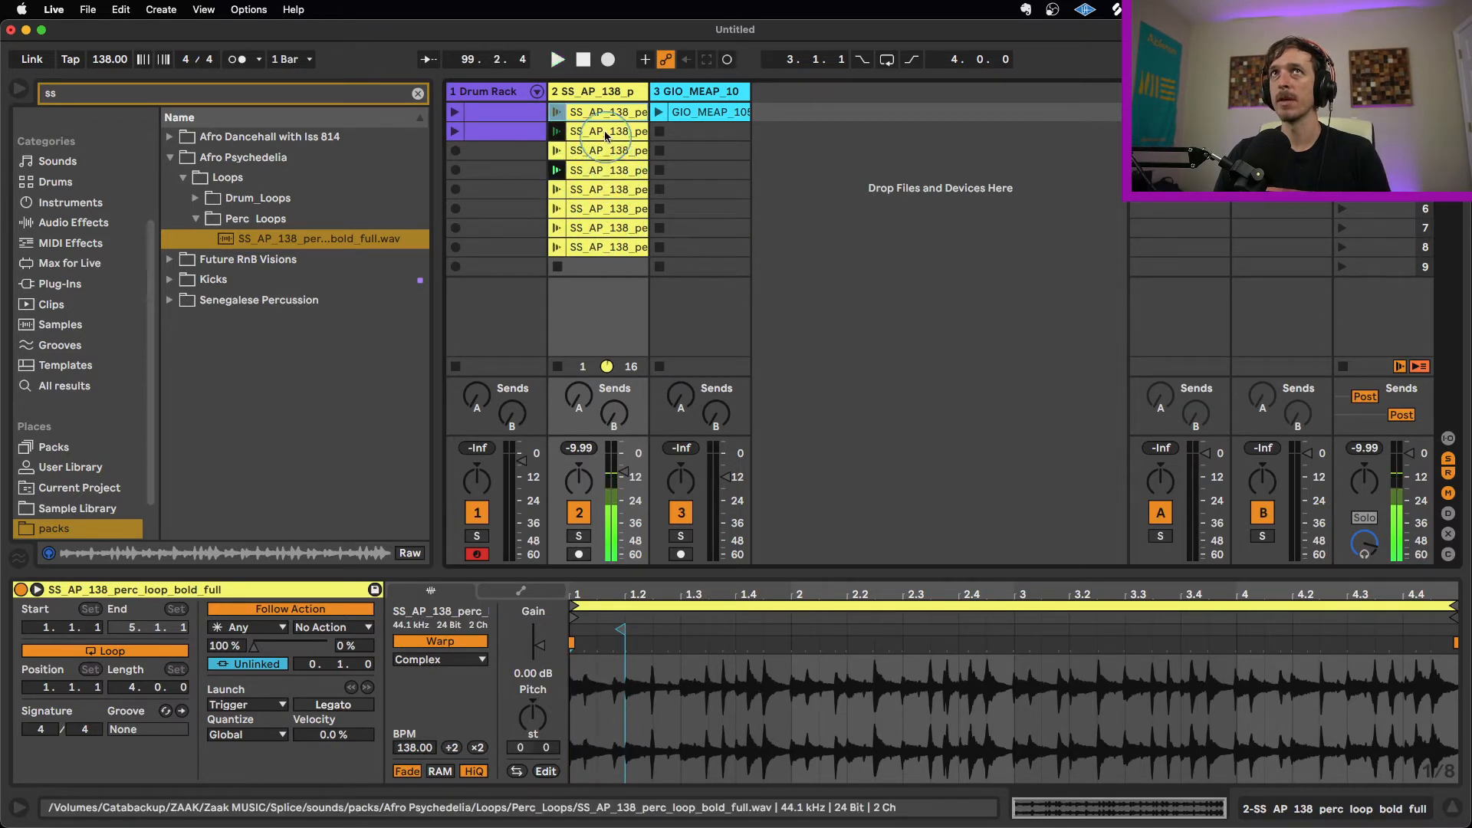
Try a follow action time of 0.0.2 on all eight clips in playback and return it to 0.1.0.
shift+click(604, 247)
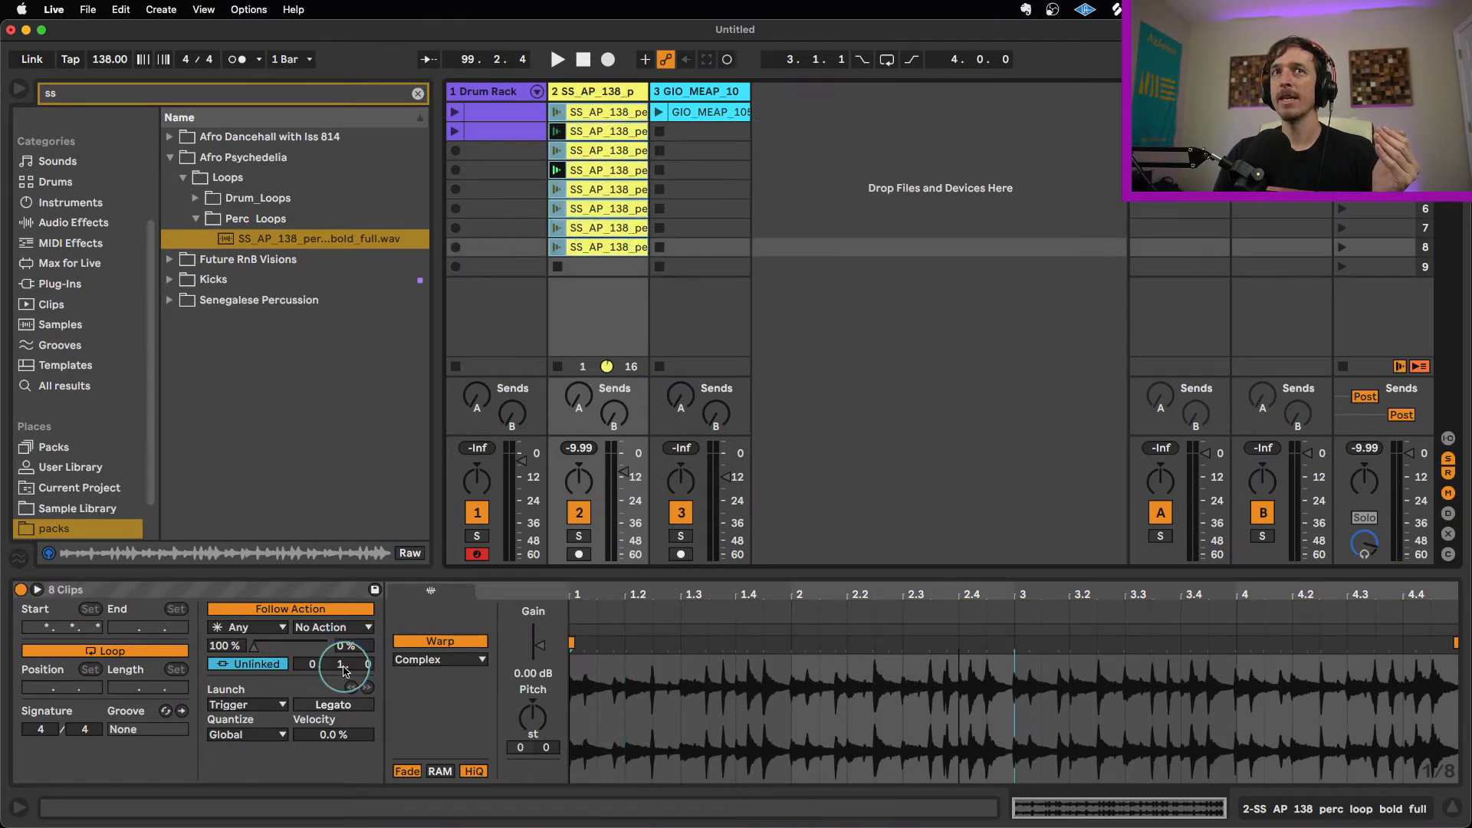
drag(365, 667, 365, 664)
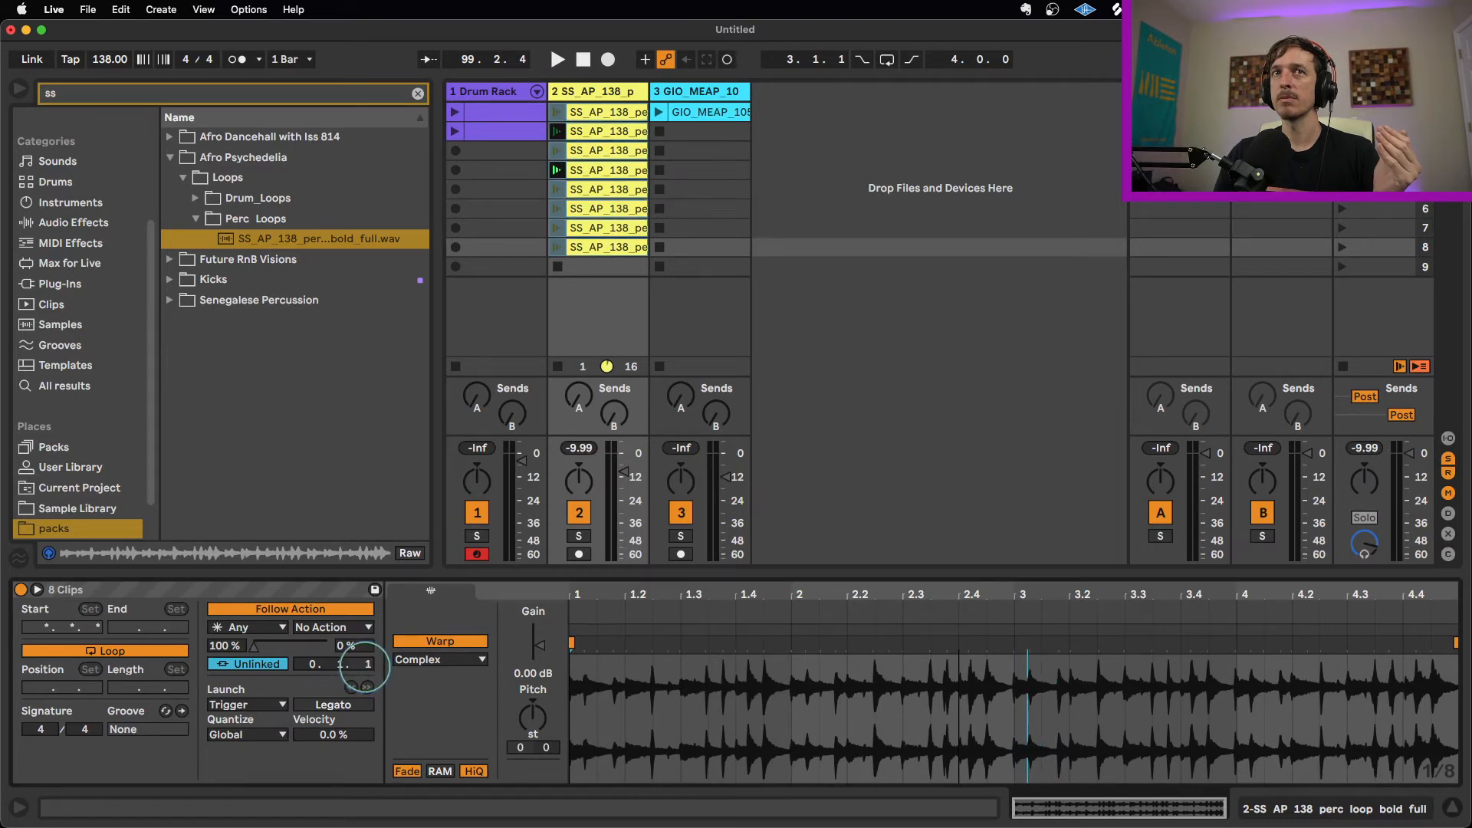
drag(343, 664, 363, 659)
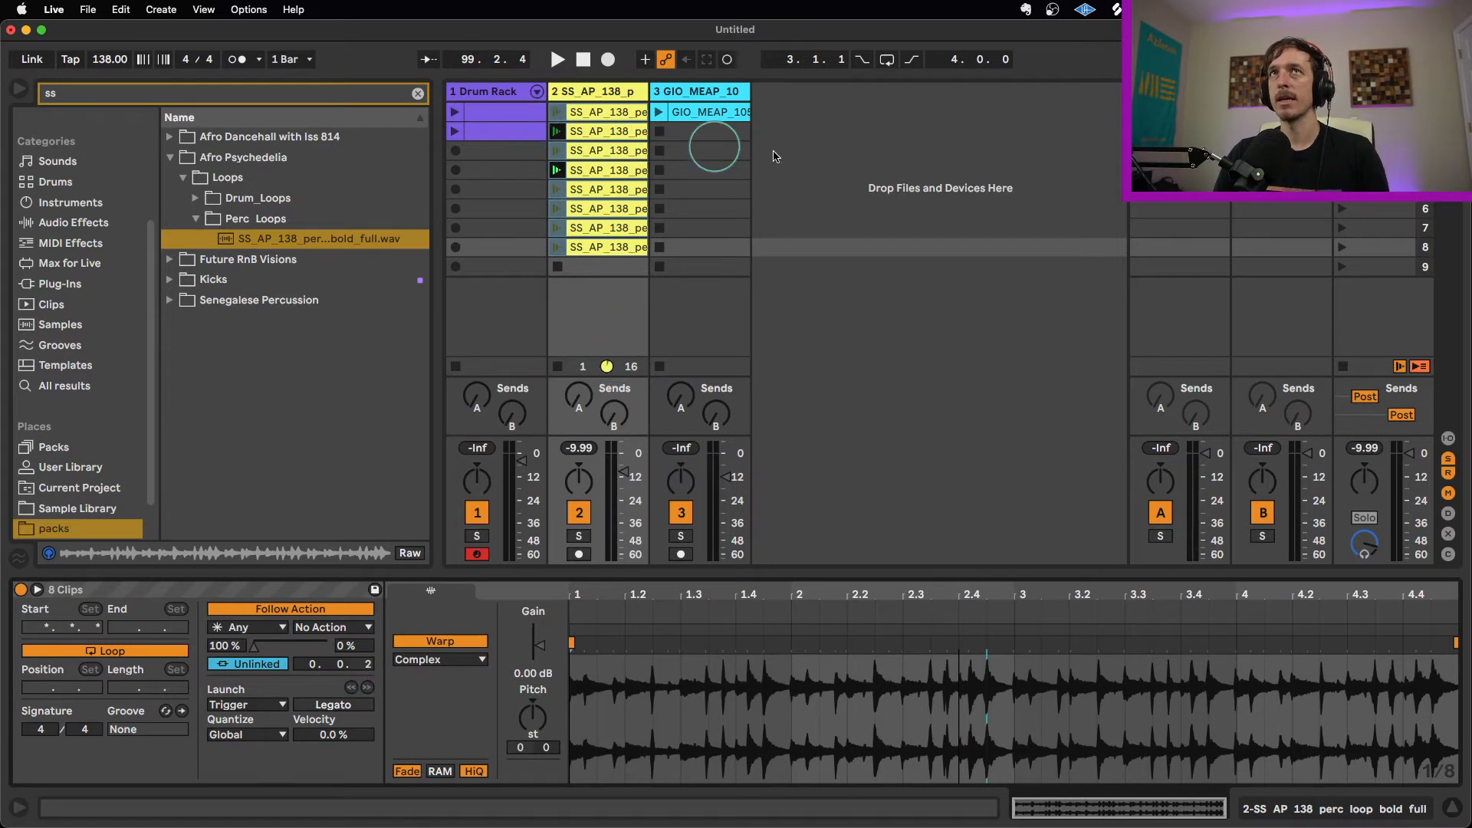
click(853, 206)
key(space)
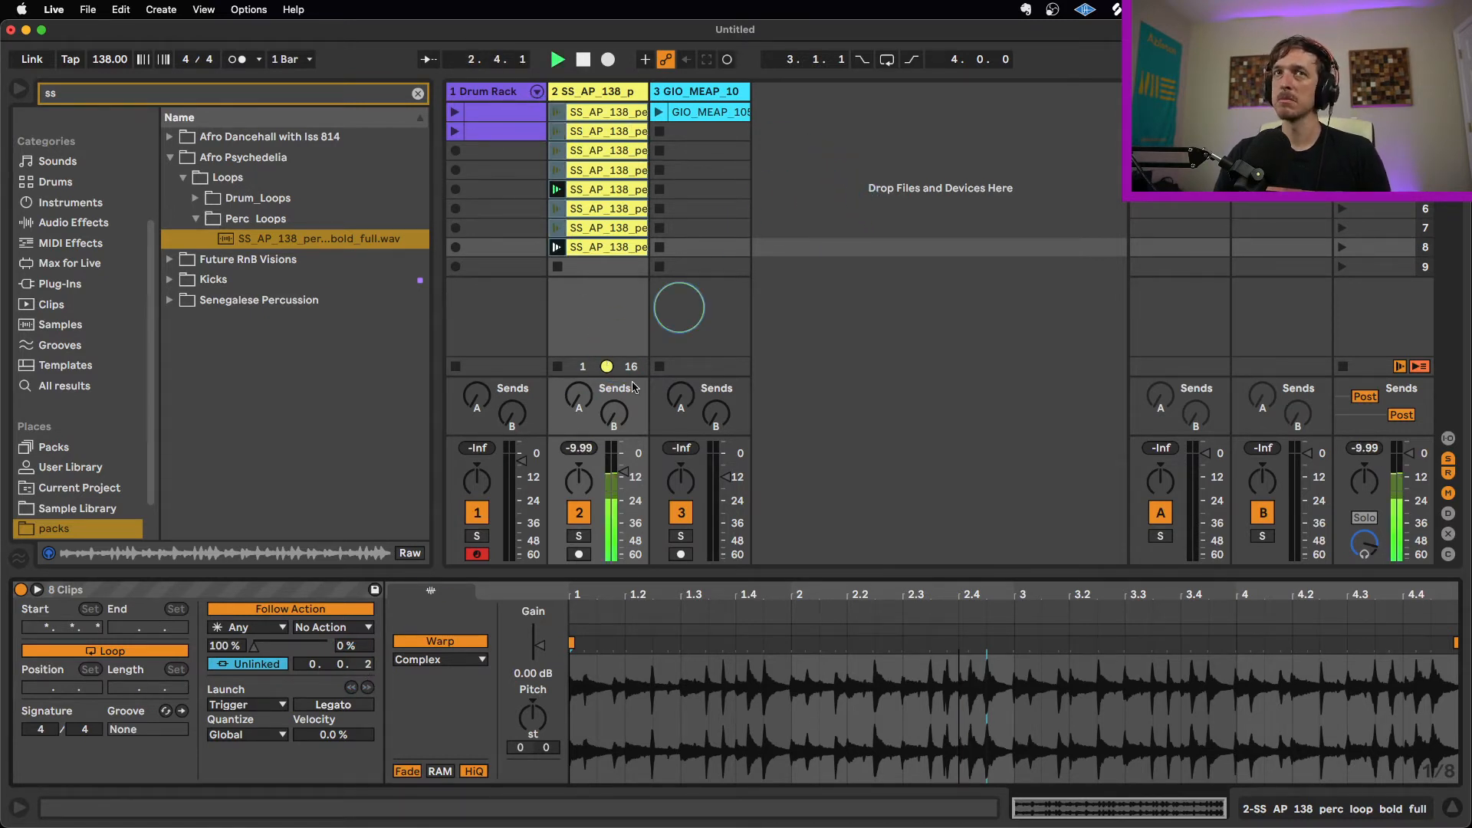
key(space)
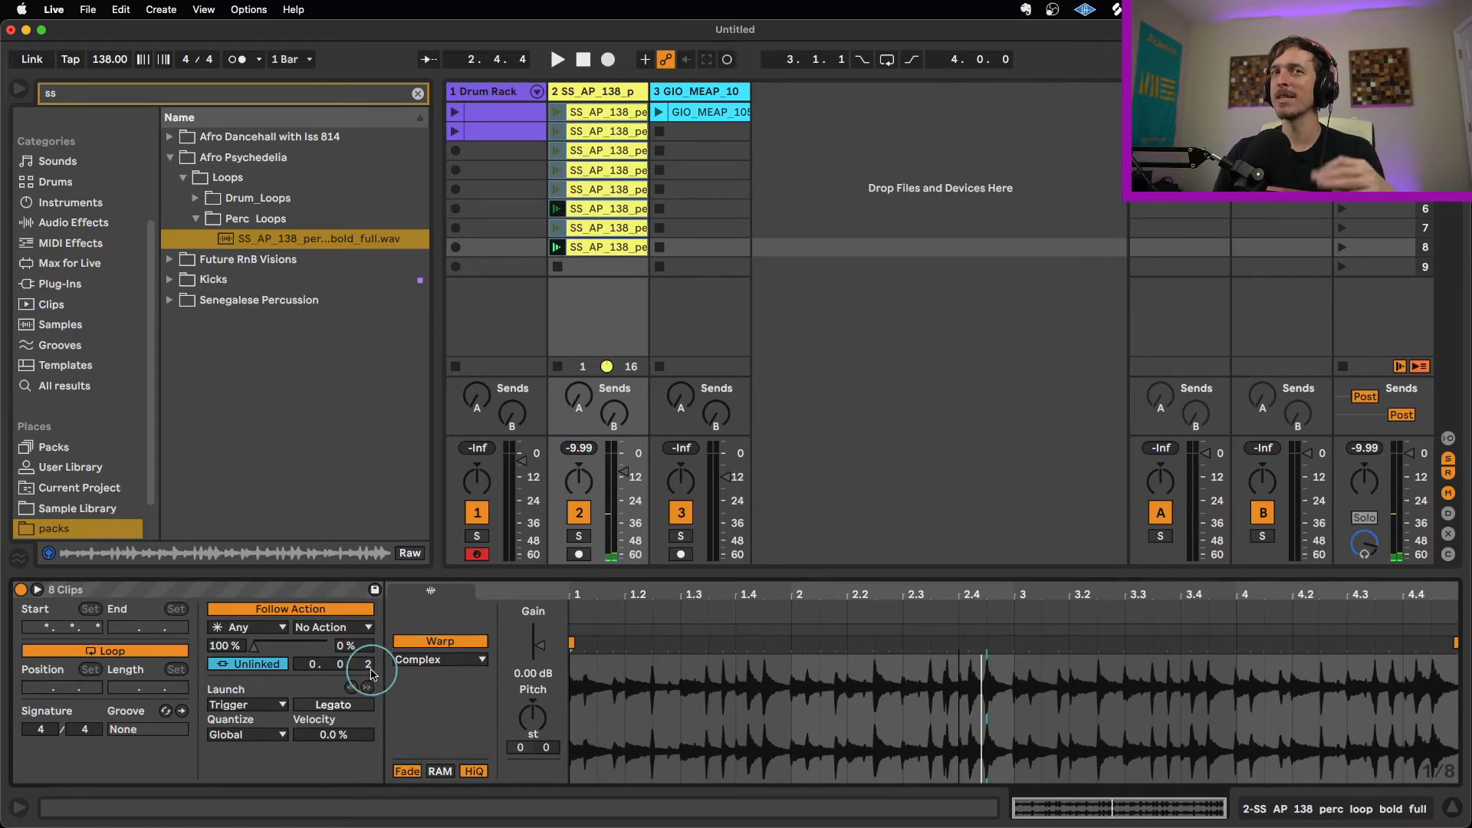
drag(343, 667, 343, 664)
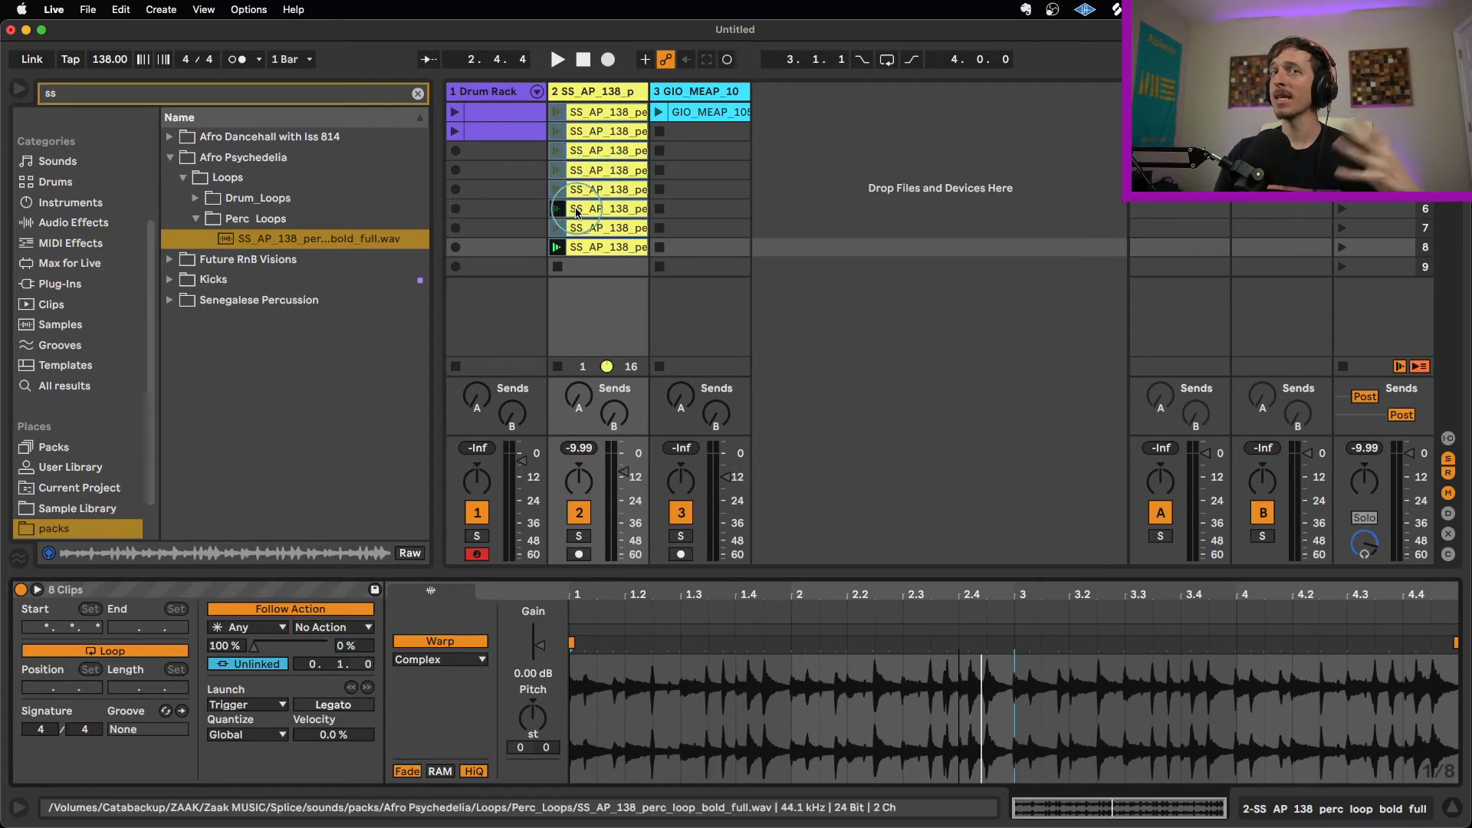
Check individual perc loop clips on track 2 and launch the sixth one to audition the follow actions.
click(590, 133)
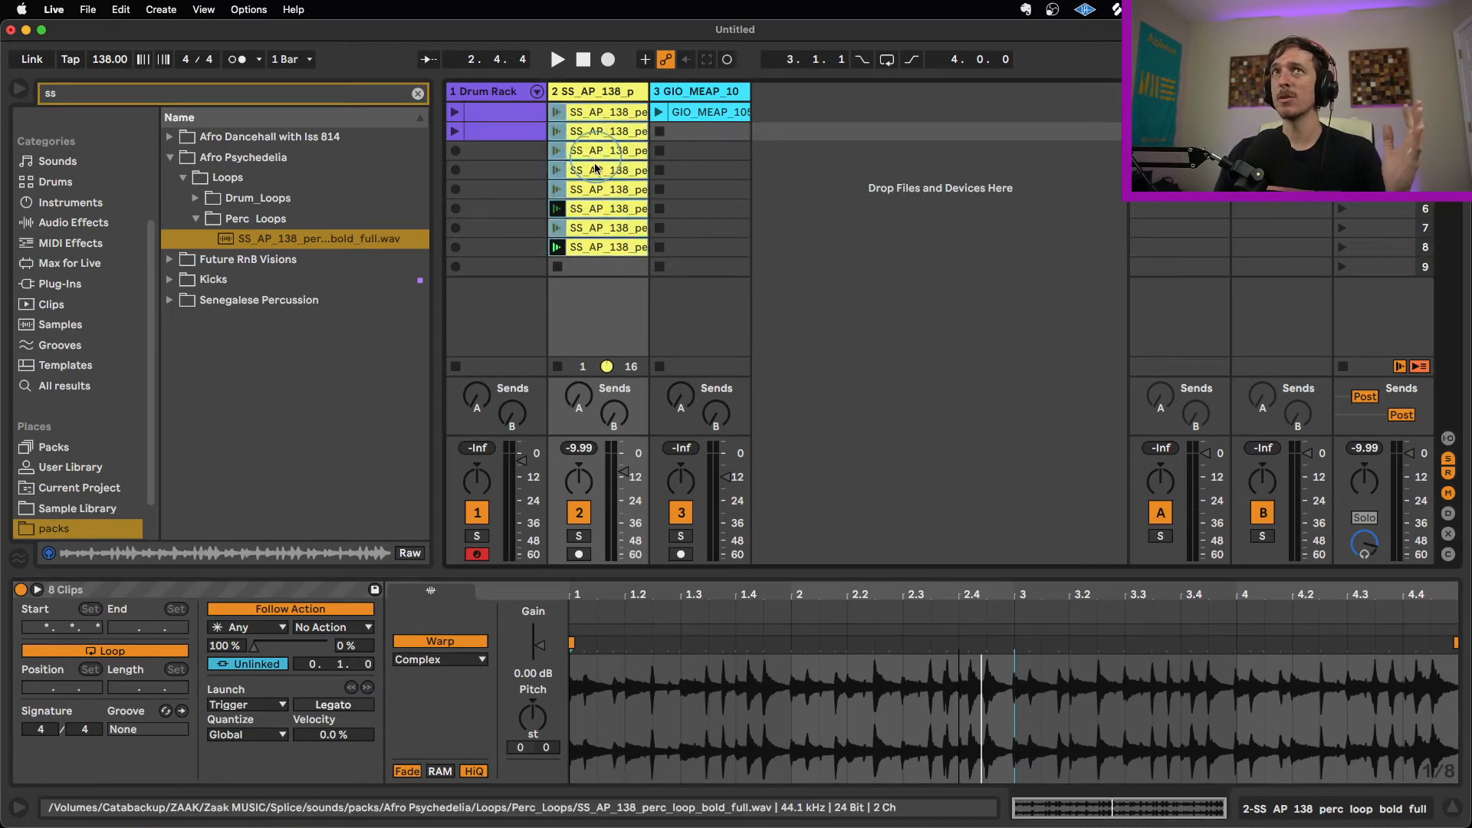
click(598, 171)
click(605, 211)
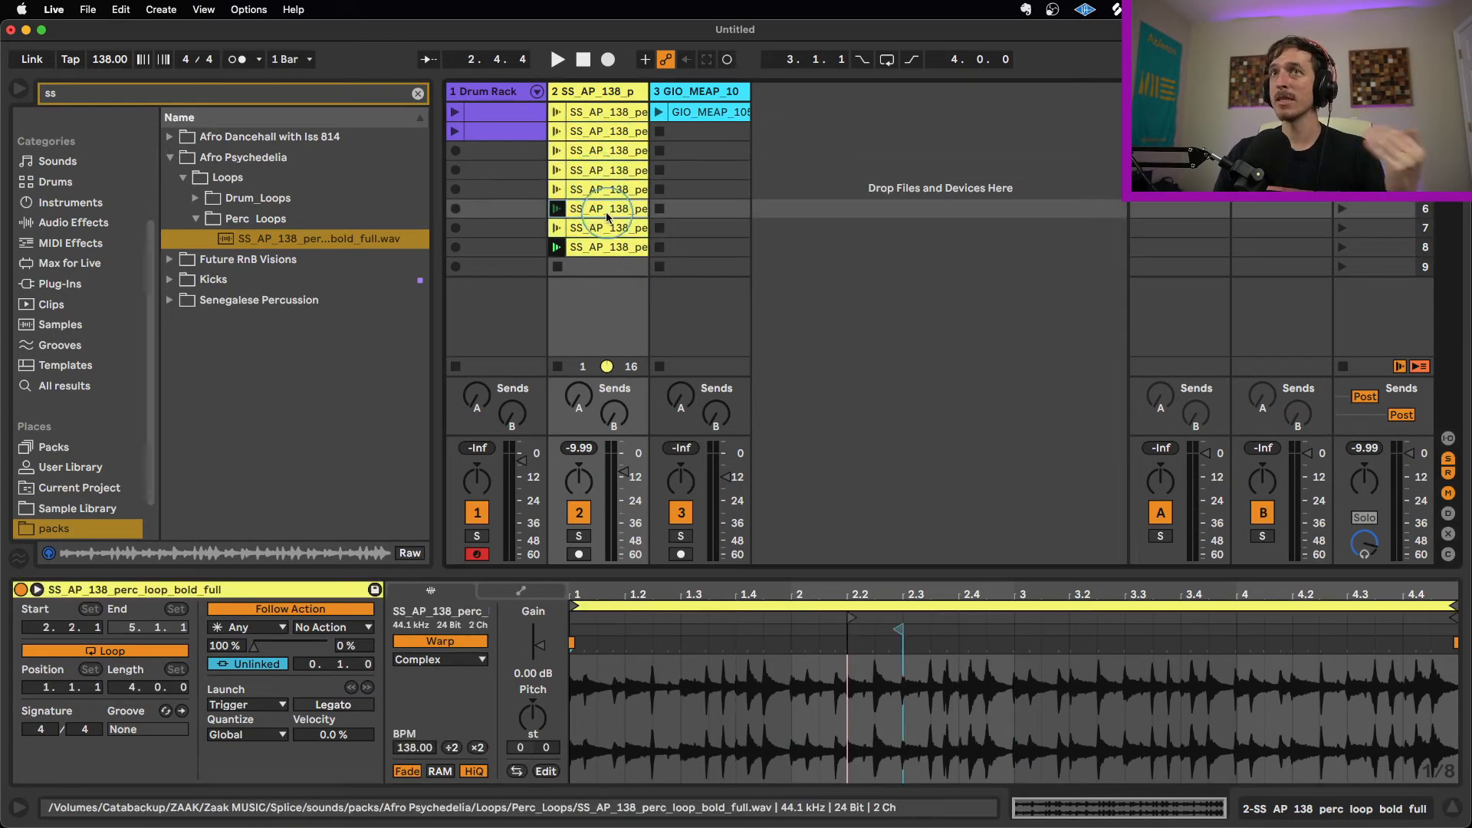
click(557, 210)
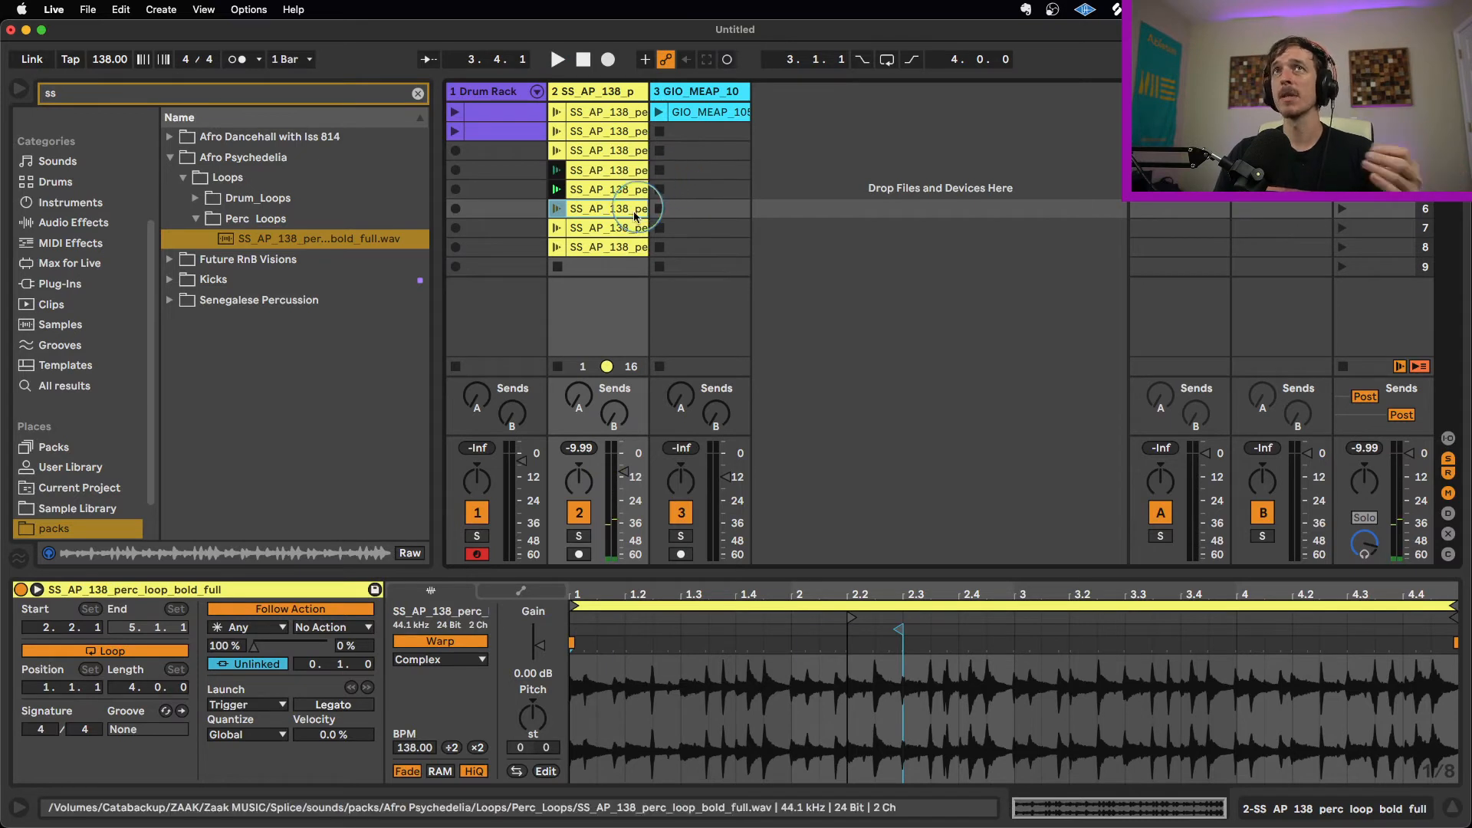
Move the fifth to eighth perc loop clips down one slot, leaving an empty slot below the fourth clip.
click(602, 193)
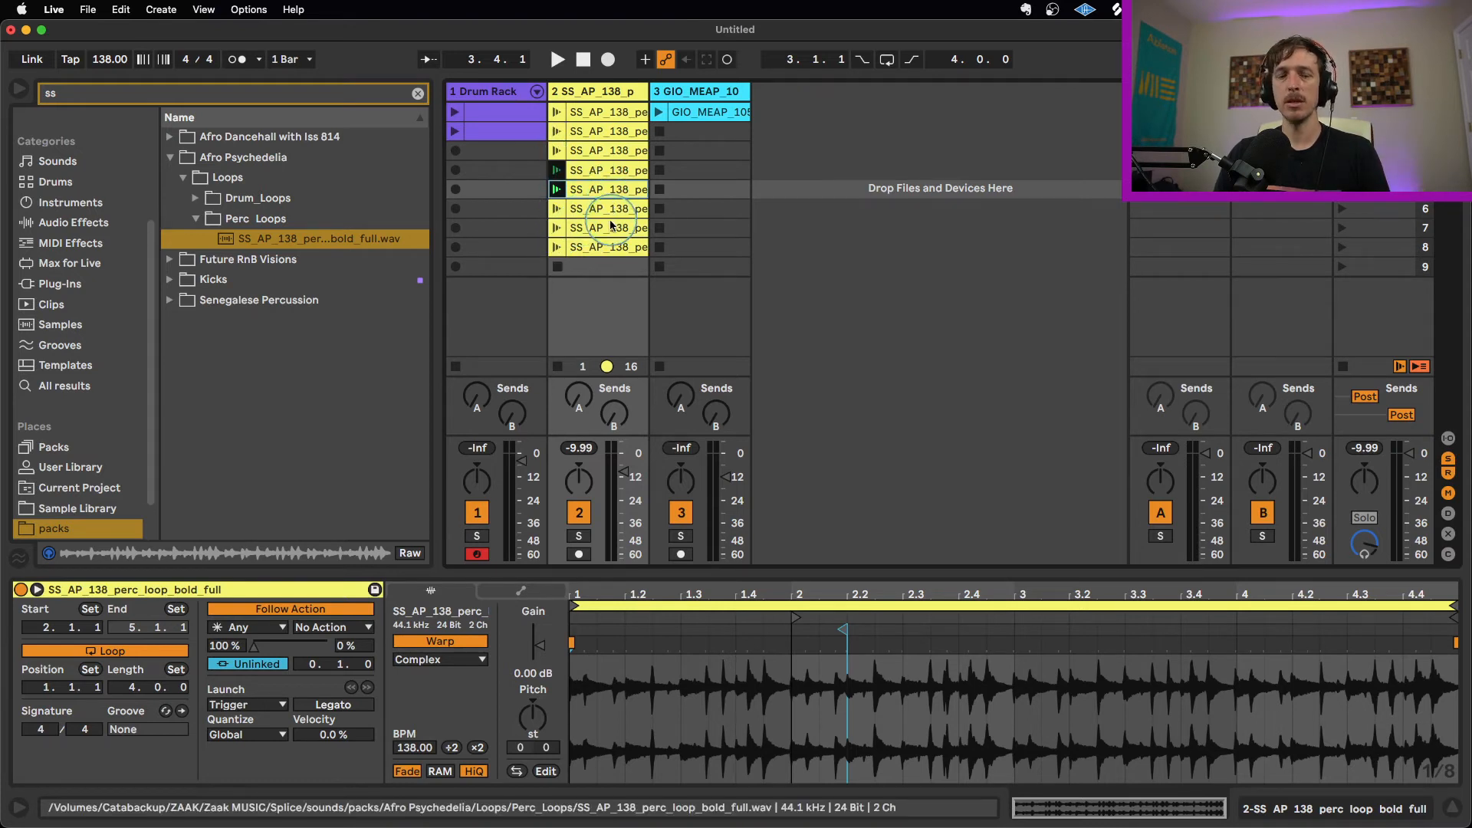
shift+click(611, 246)
drag(608, 190, 603, 210)
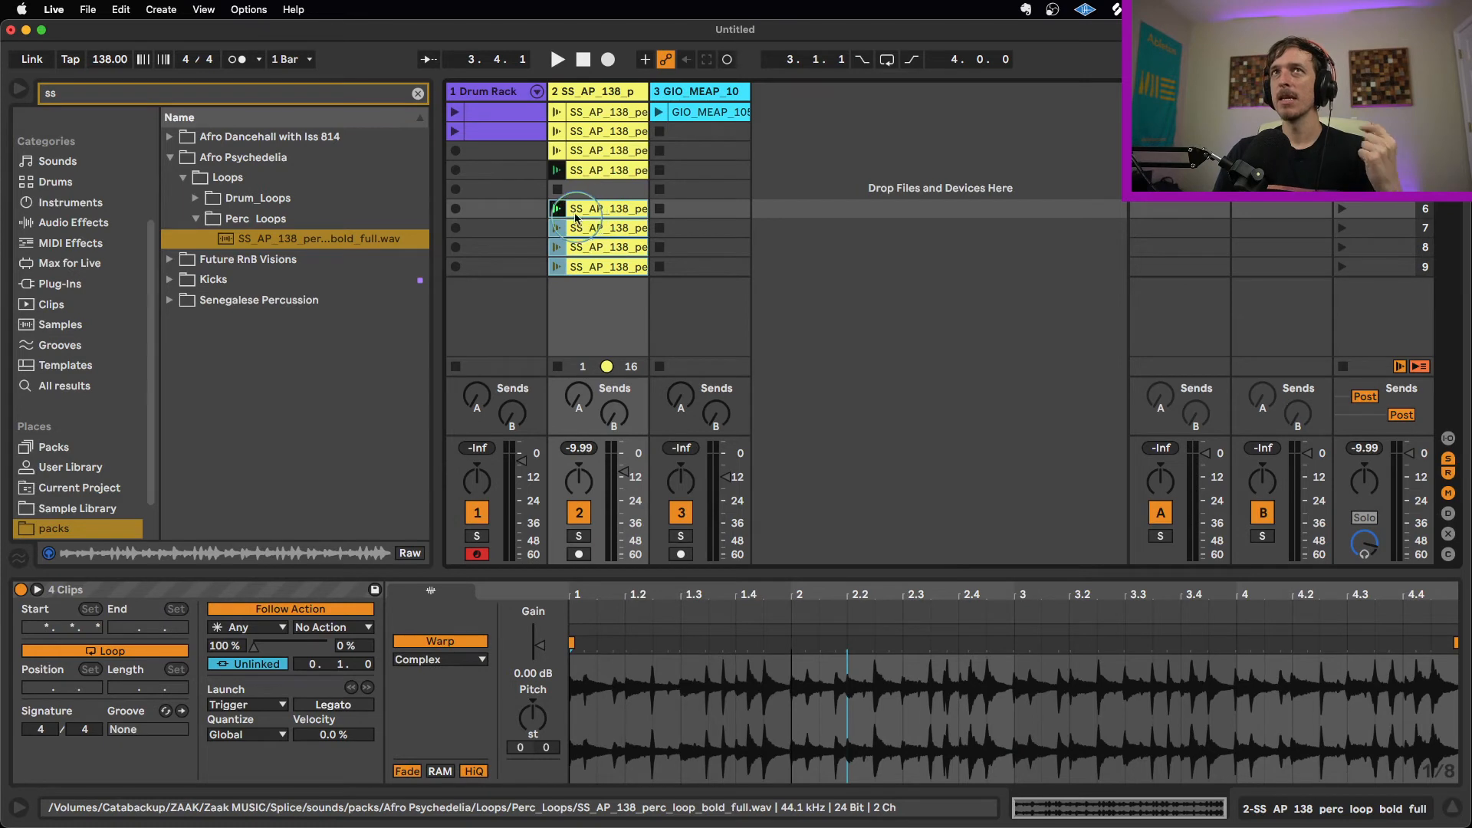
Look through the lower group of clips and launch the second clip to hear the upper group's follow actions.
click(596, 209)
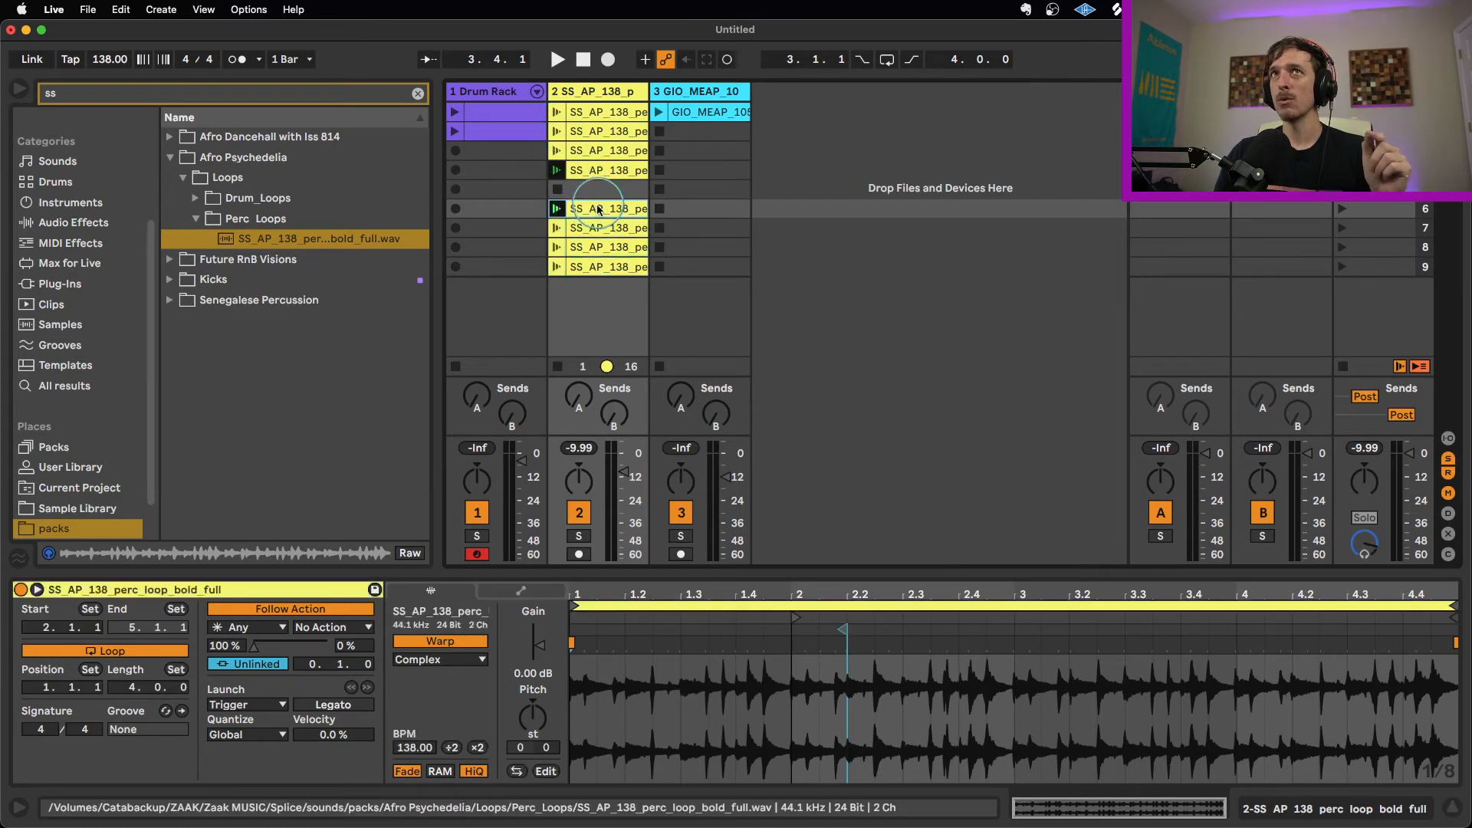
click(597, 229)
click(596, 264)
click(558, 132)
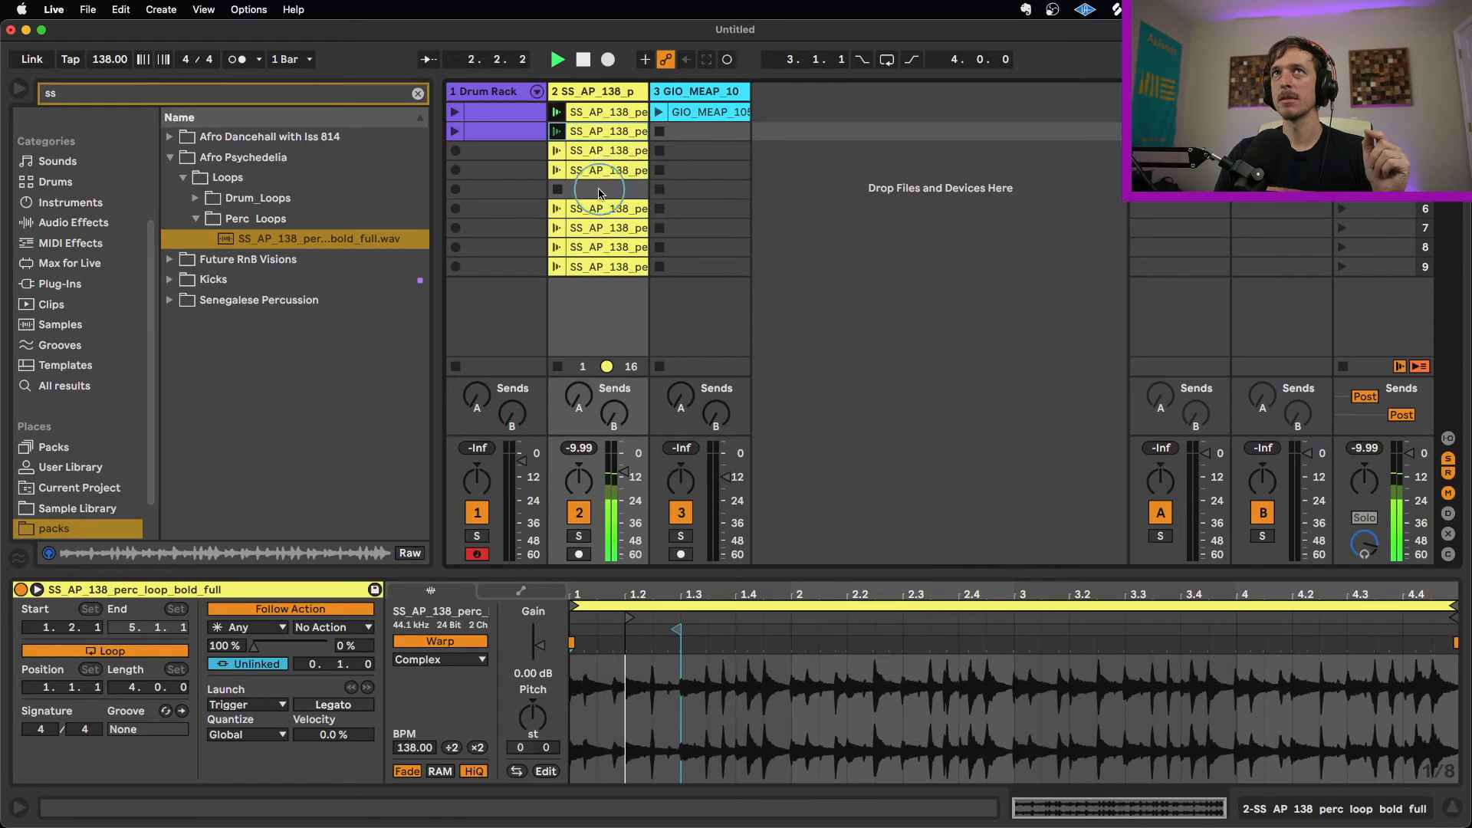
Launch the second clip of the lower perc loop group to hear that group's follow actions separately.
click(568, 230)
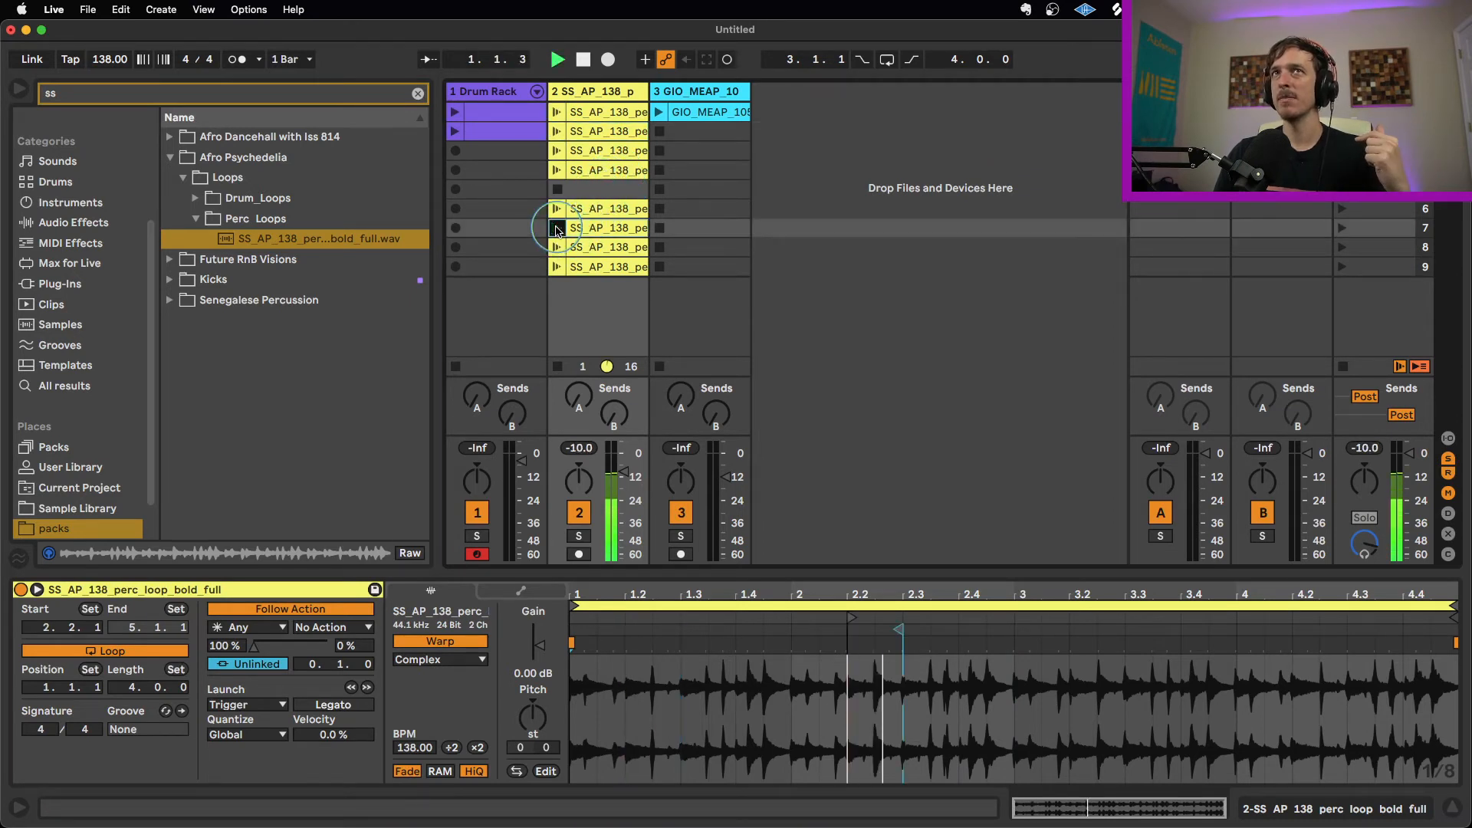
click(598, 190)
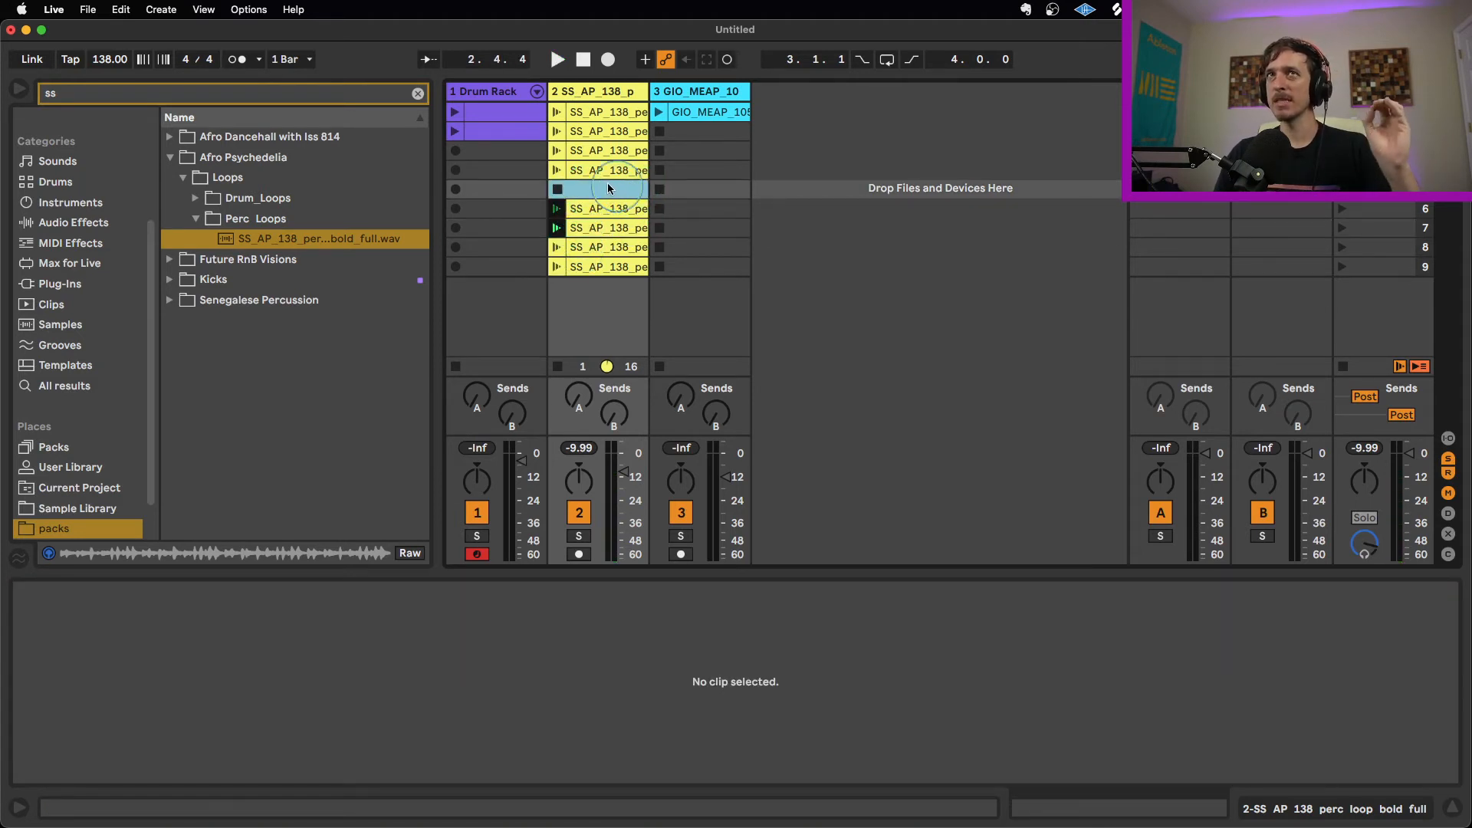
Move the lower four perc loop clips up one slot to rejoin the upper four in one continuous group.
click(610, 210)
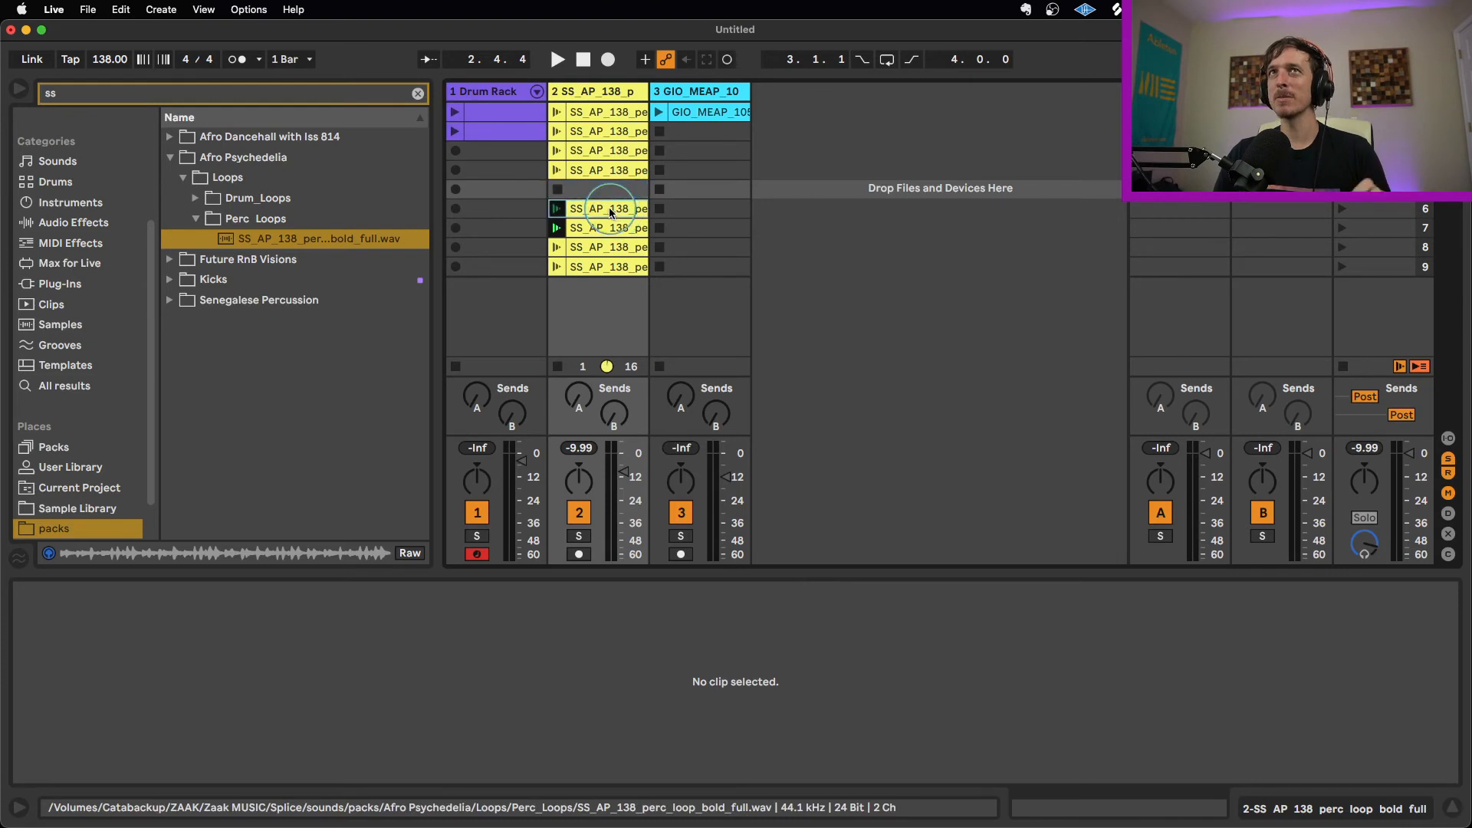
shift+click(615, 267)
drag(605, 269, 604, 201)
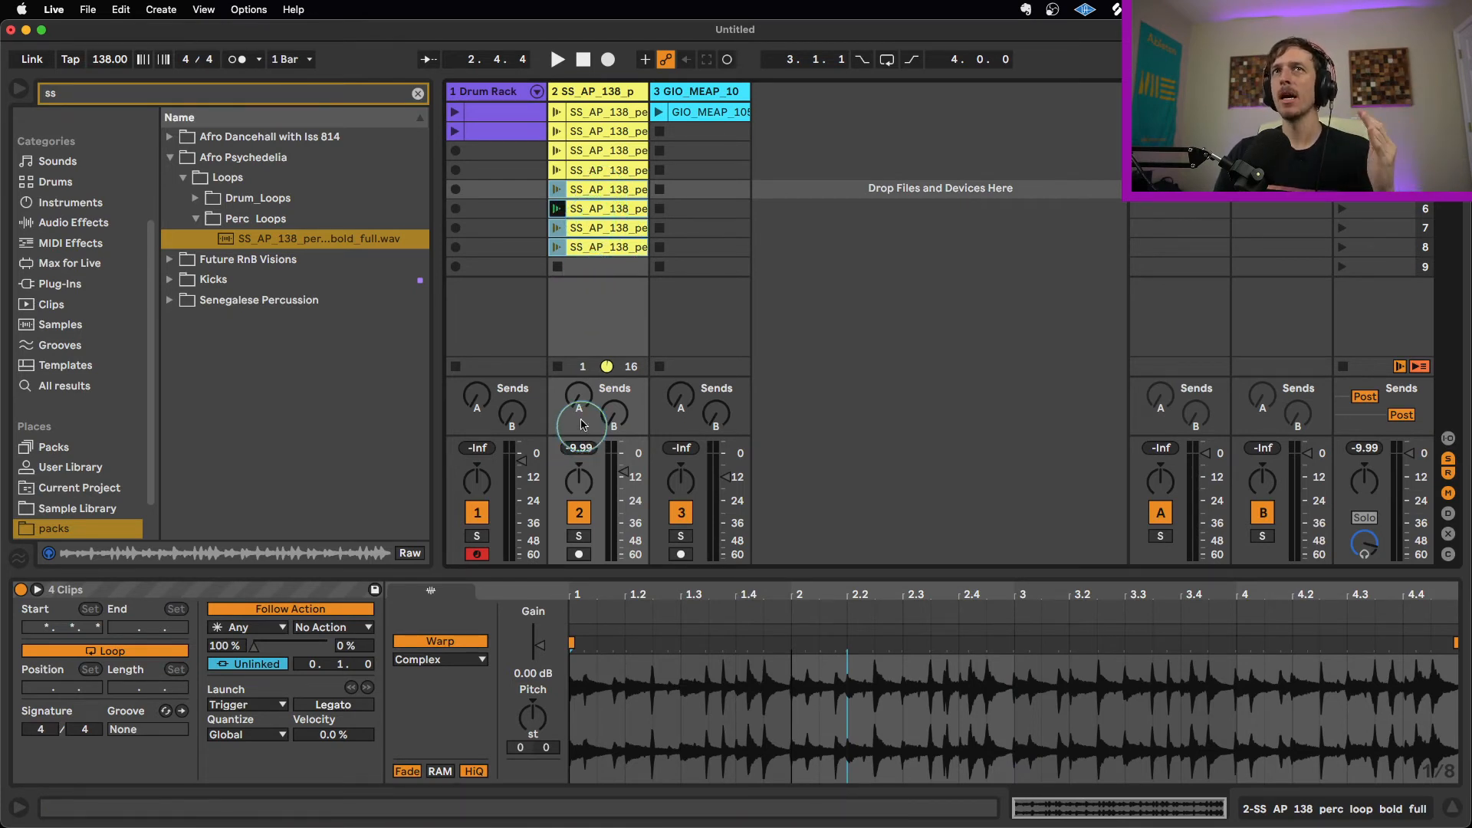
Disarm the Drum Rack track and record the perc follow actions into the Arrangement, starting from the fourth clip, then return to the Session View.
click(479, 556)
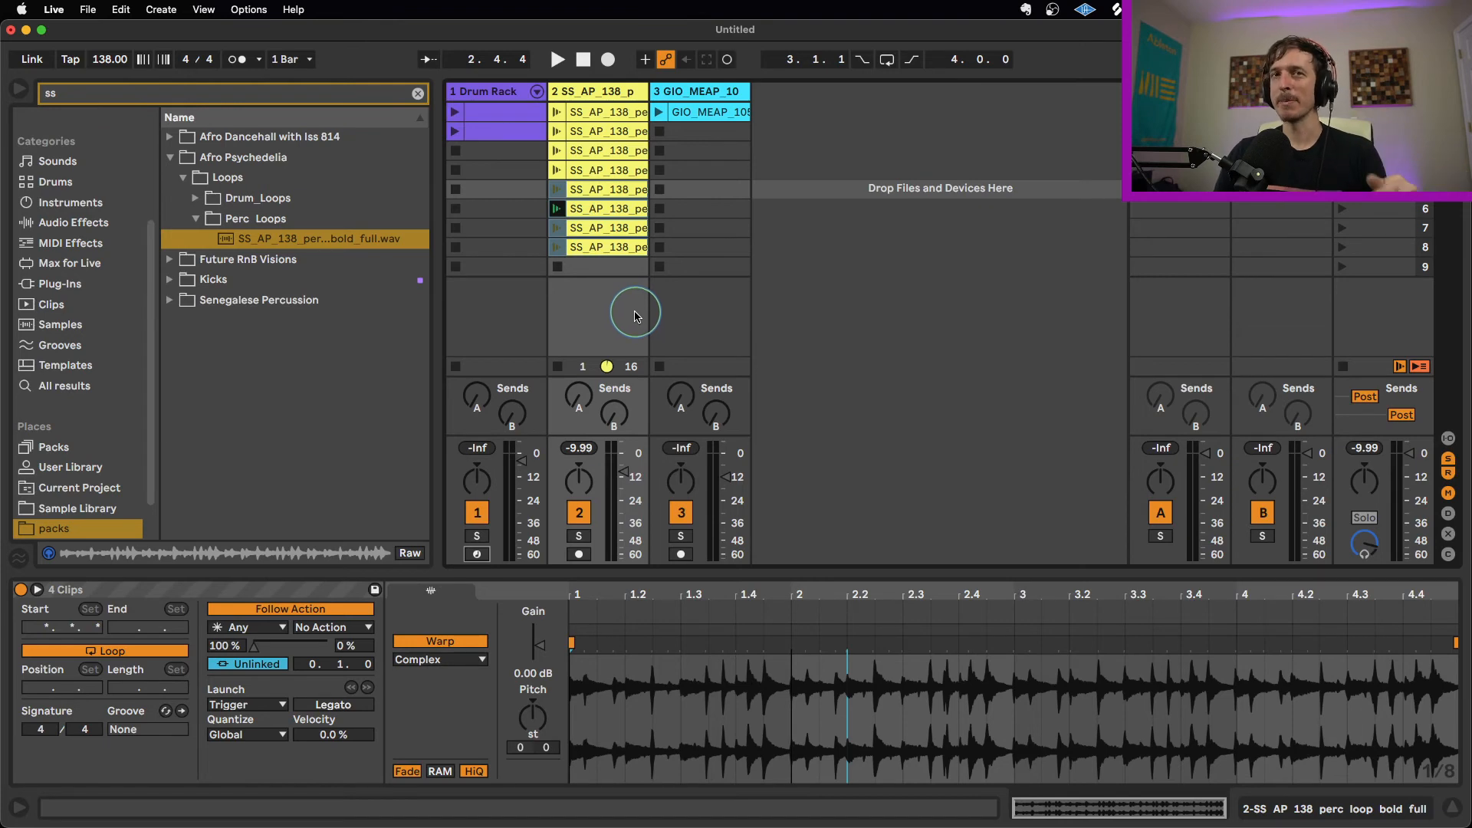
click(557, 170)
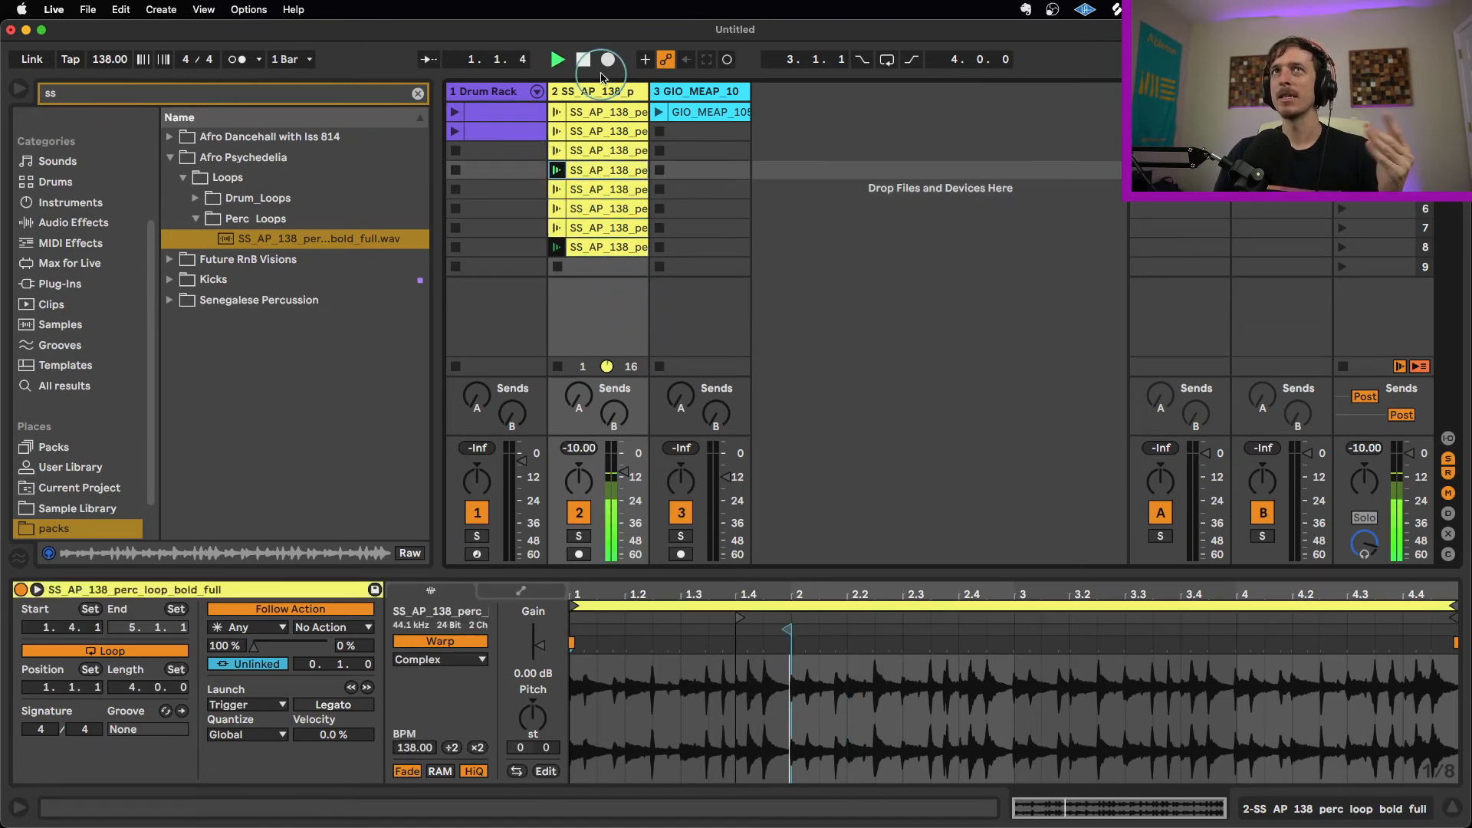
key(Tab)
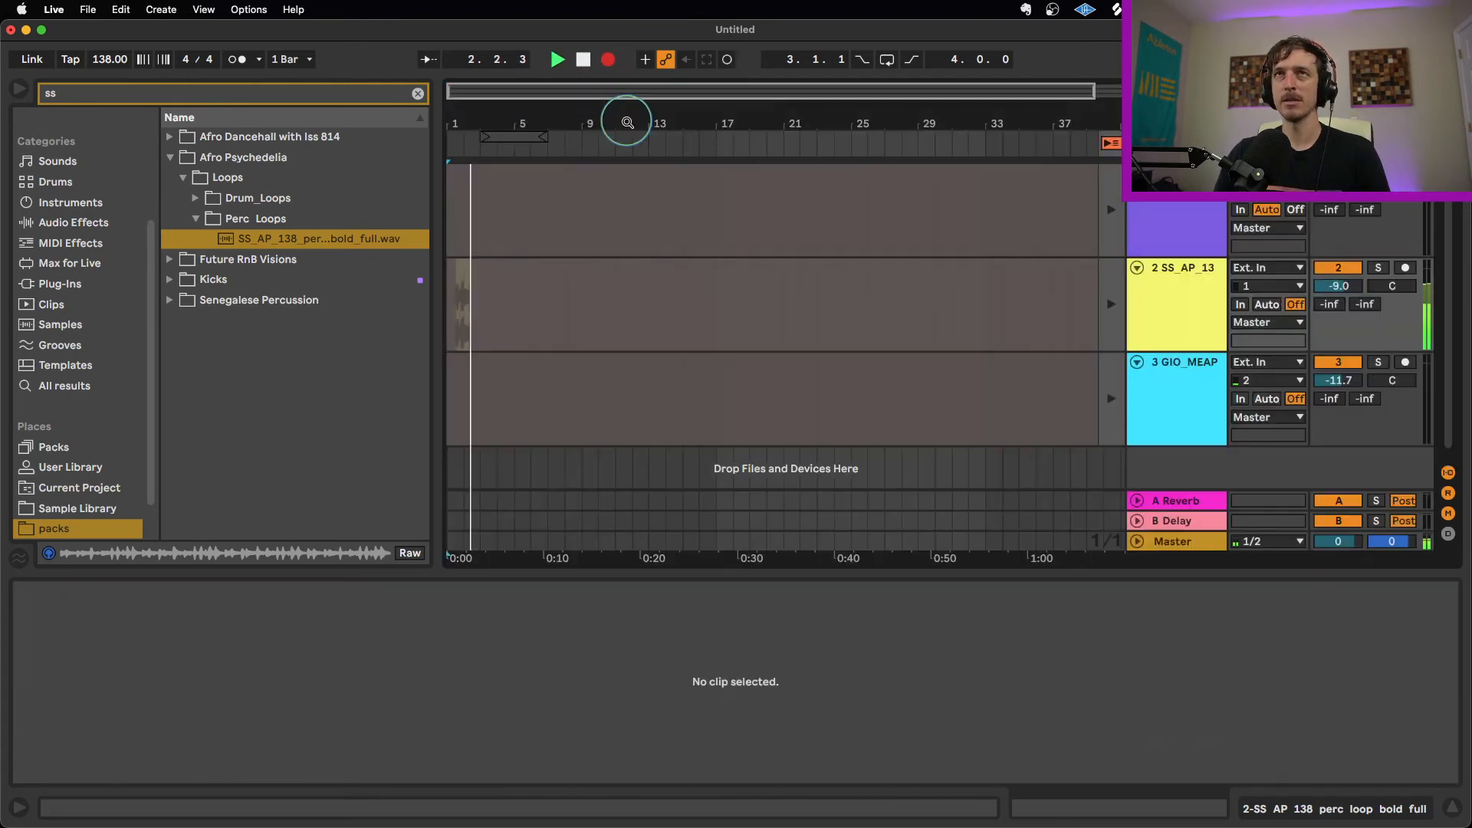
drag(464, 120, 447, 234)
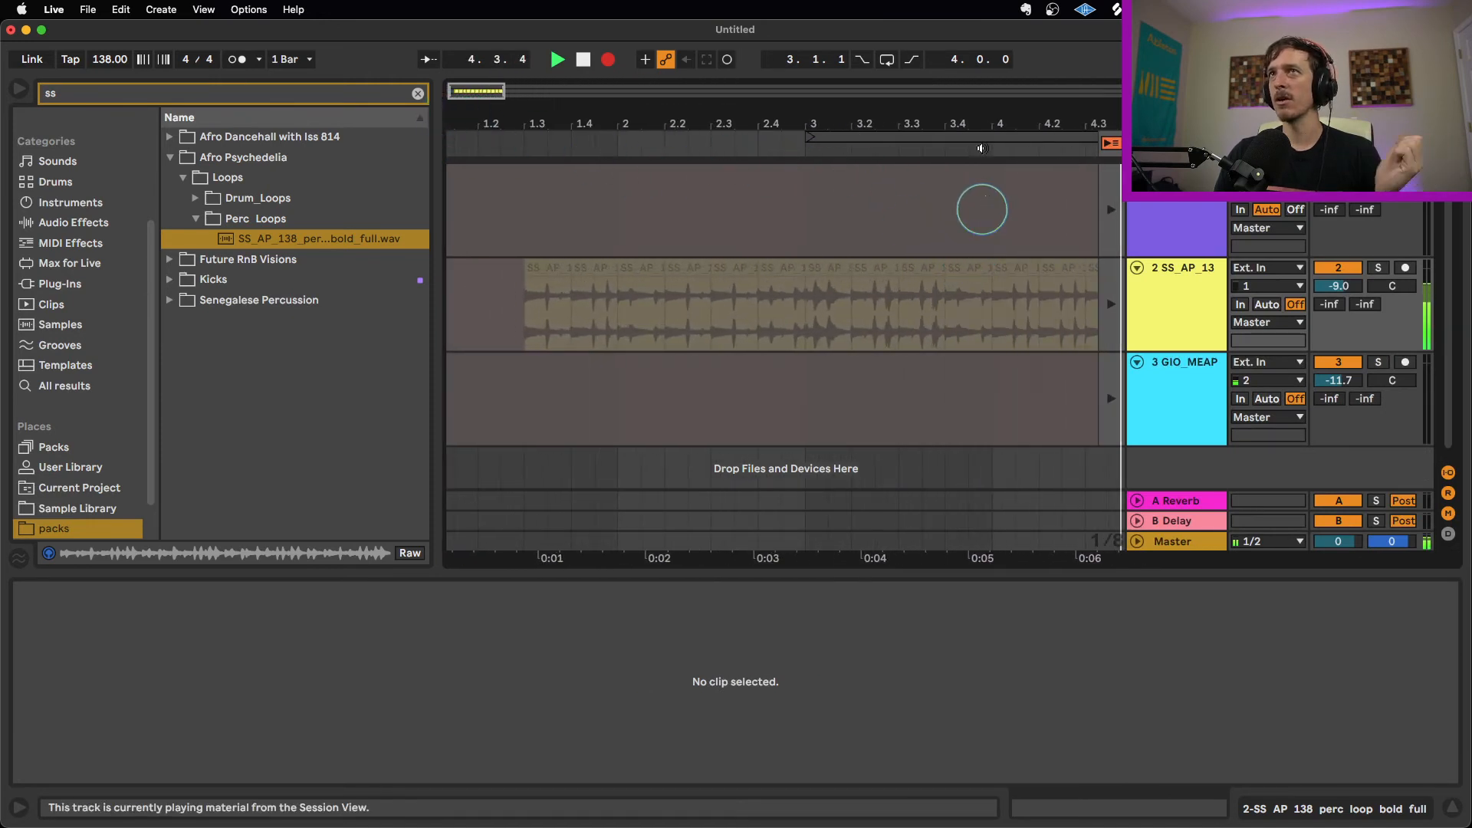
drag(993, 118, 769, 118)
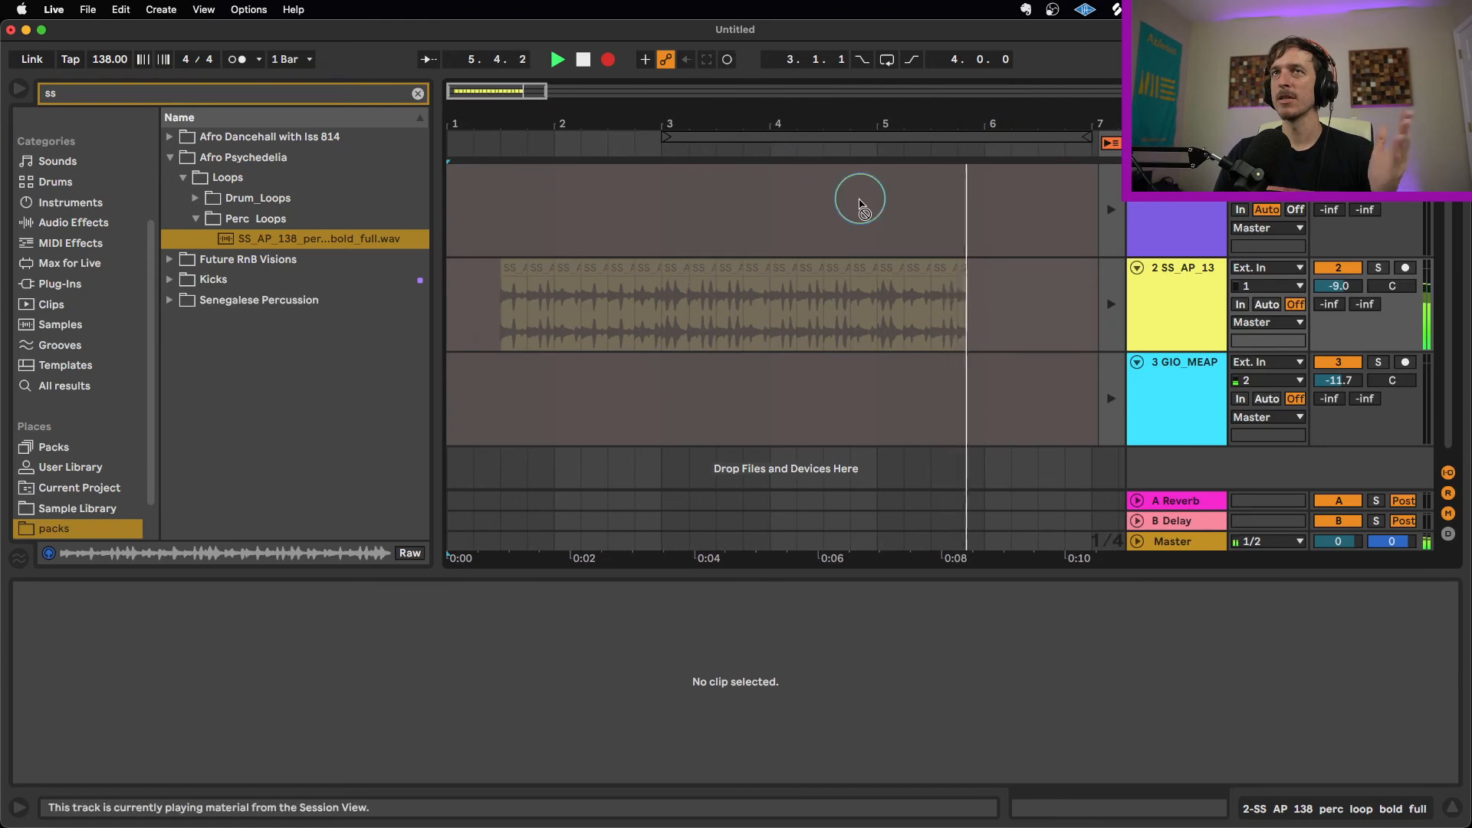
key(space)
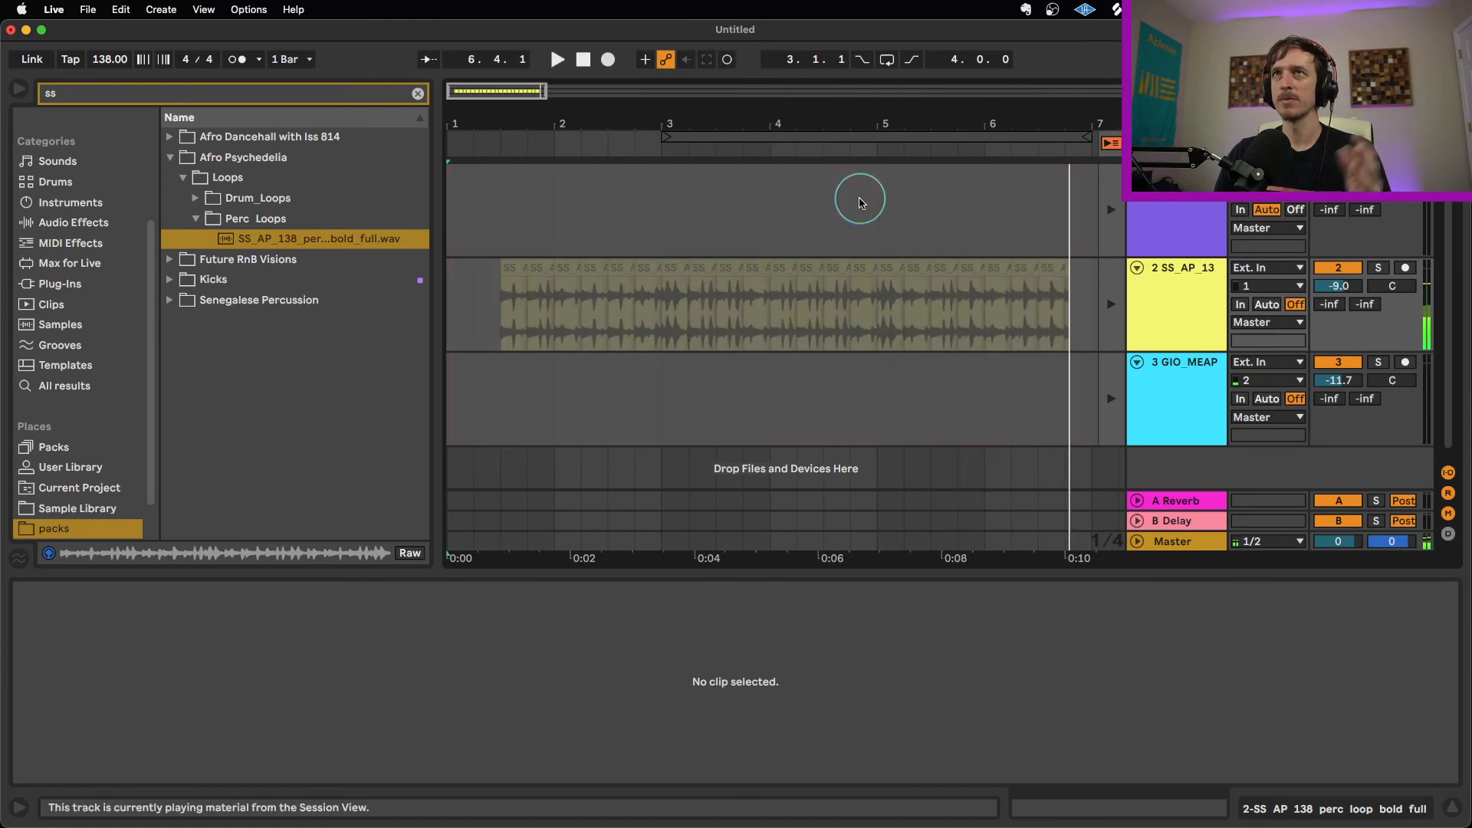
key(Tab)
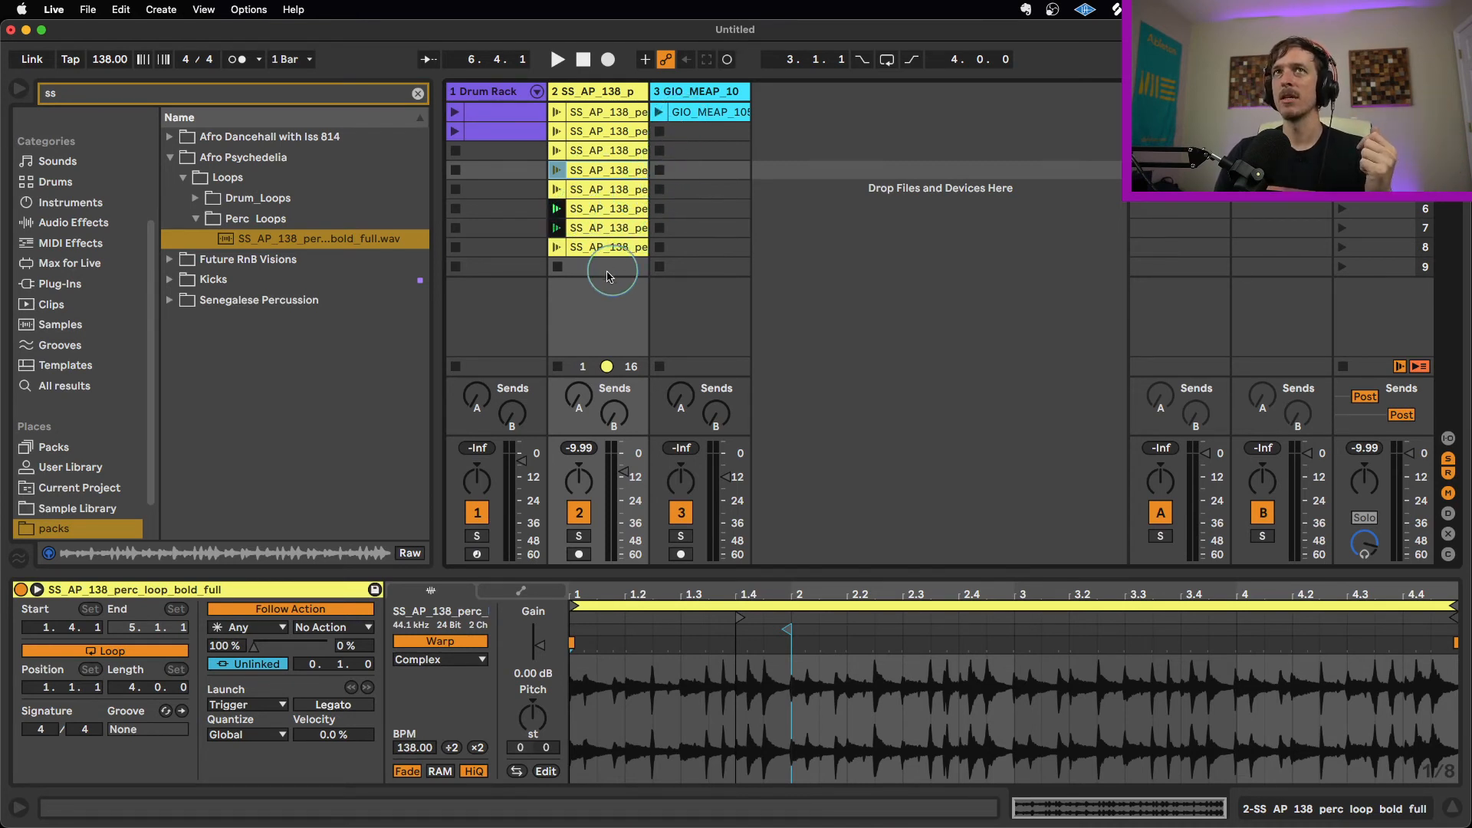
Launch the clay bongos clip, the second perc loop clip and the second Drum Rack clip to hear them layered together.
click(657, 114)
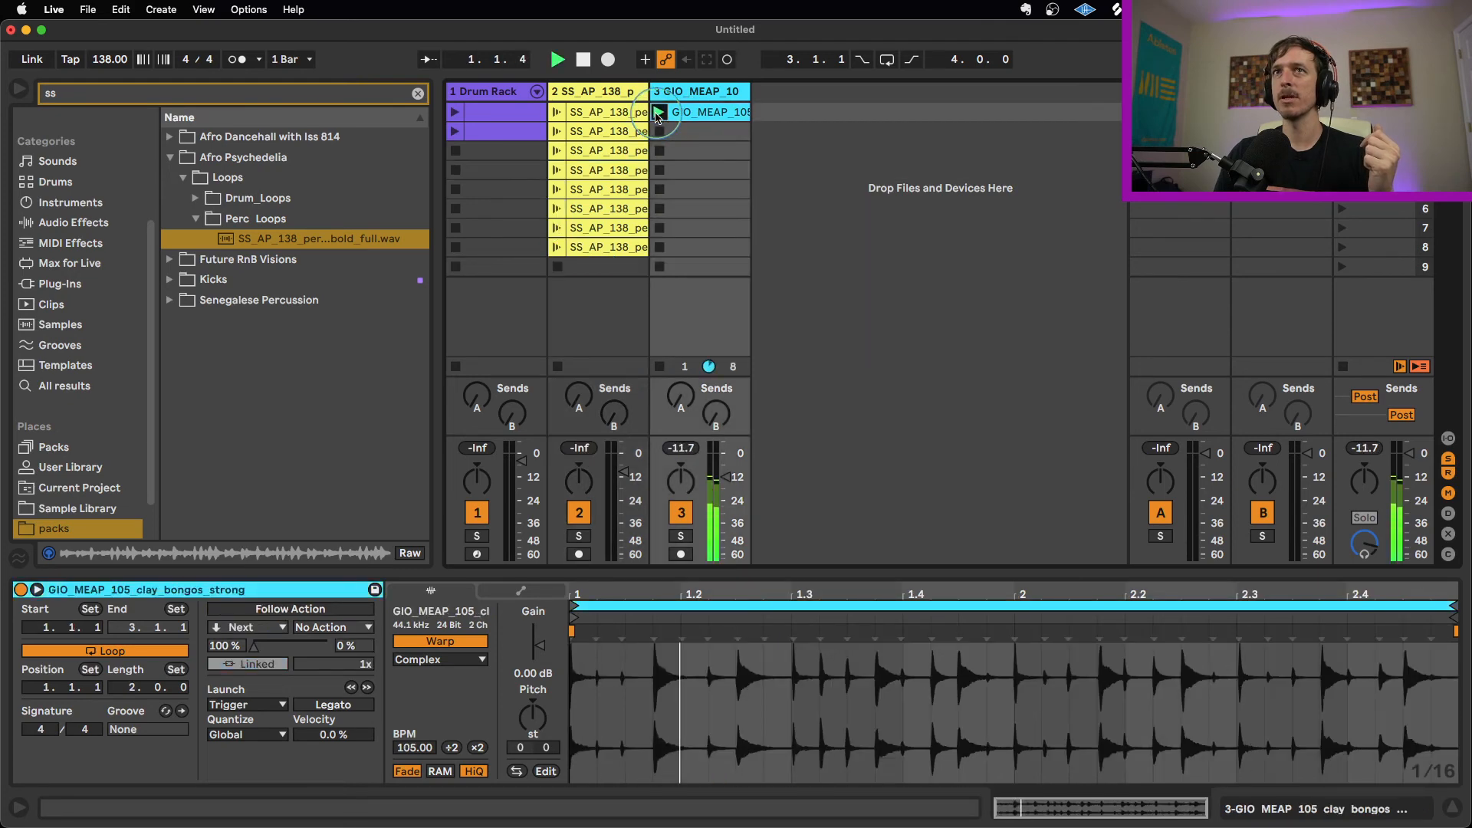
click(557, 135)
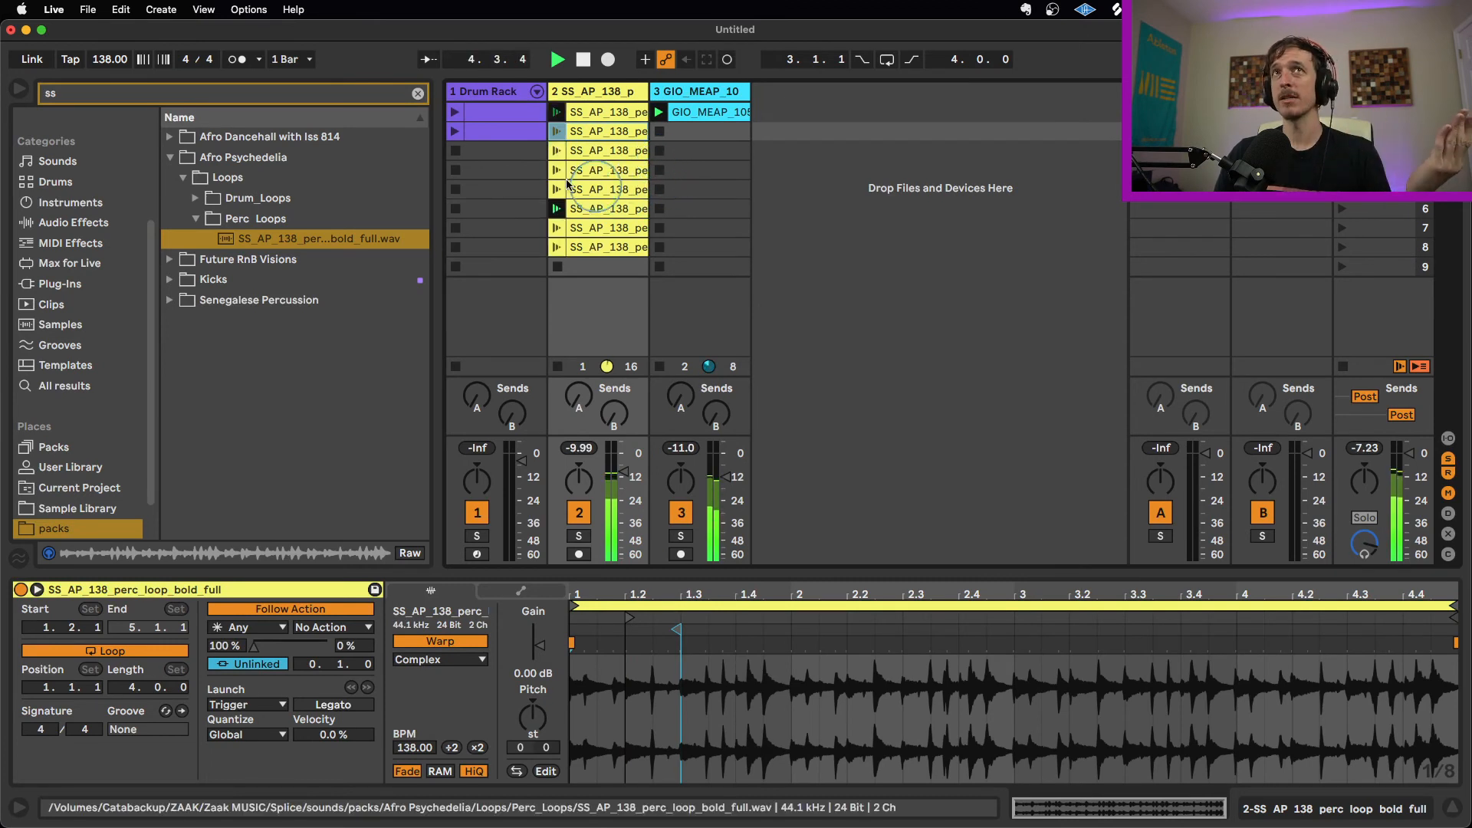
click(456, 135)
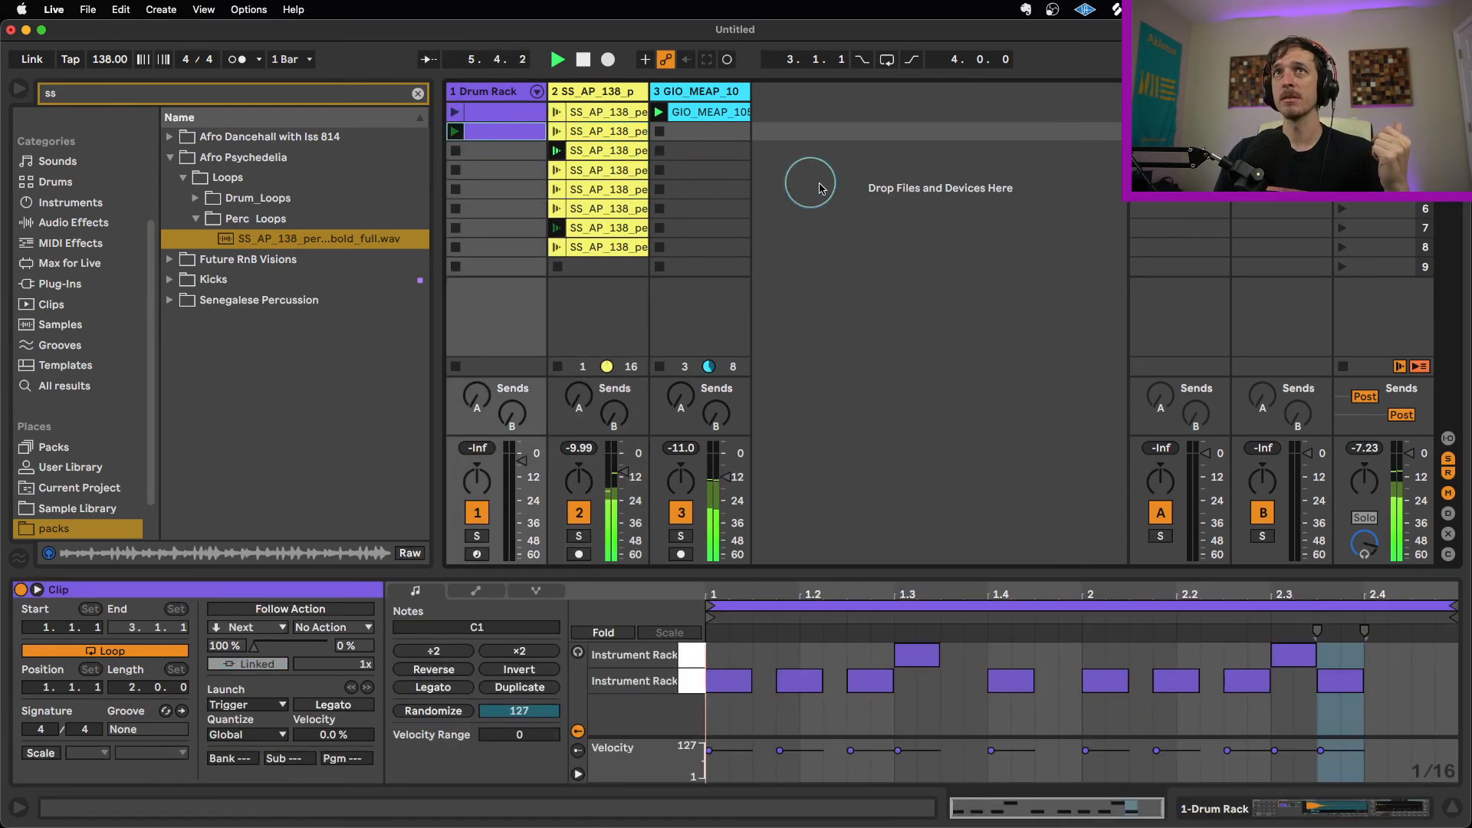
click(827, 188)
click(851, 194)
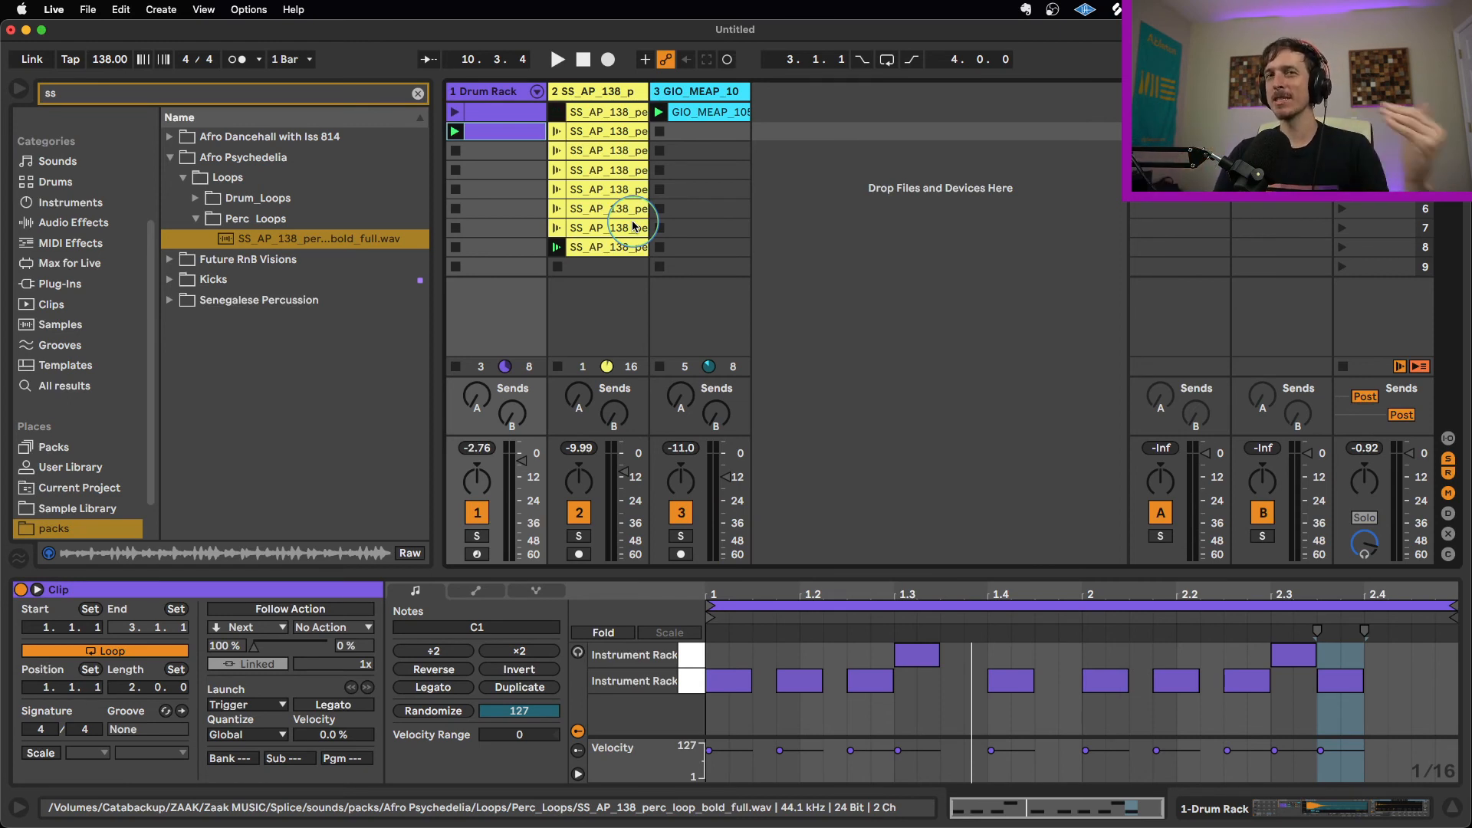
Check the start positions and follow action settings of the third, fifth, sixth and seventh perc loop clips on track 2.
click(618, 189)
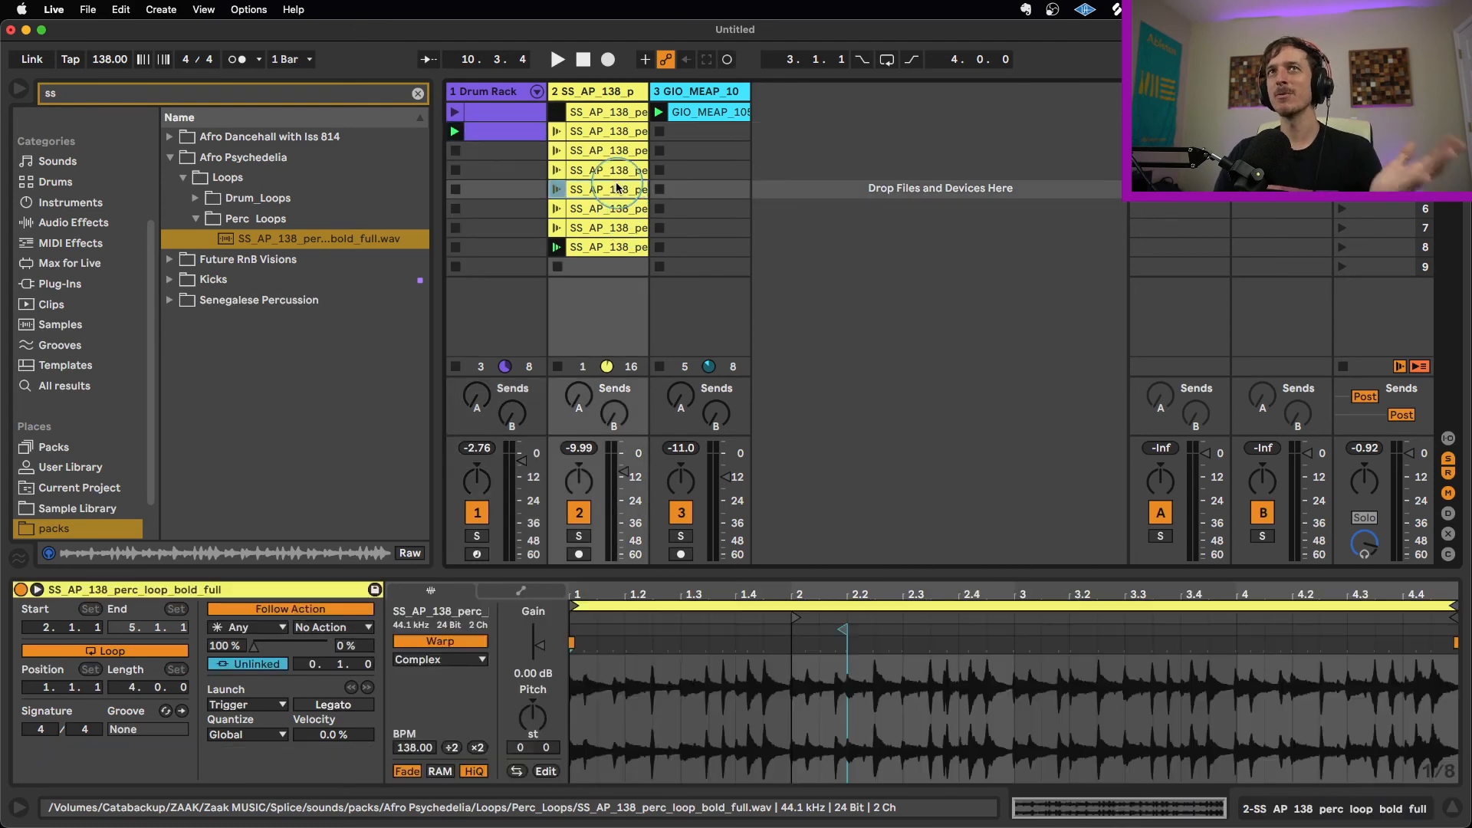
click(614, 157)
click(618, 191)
click(623, 210)
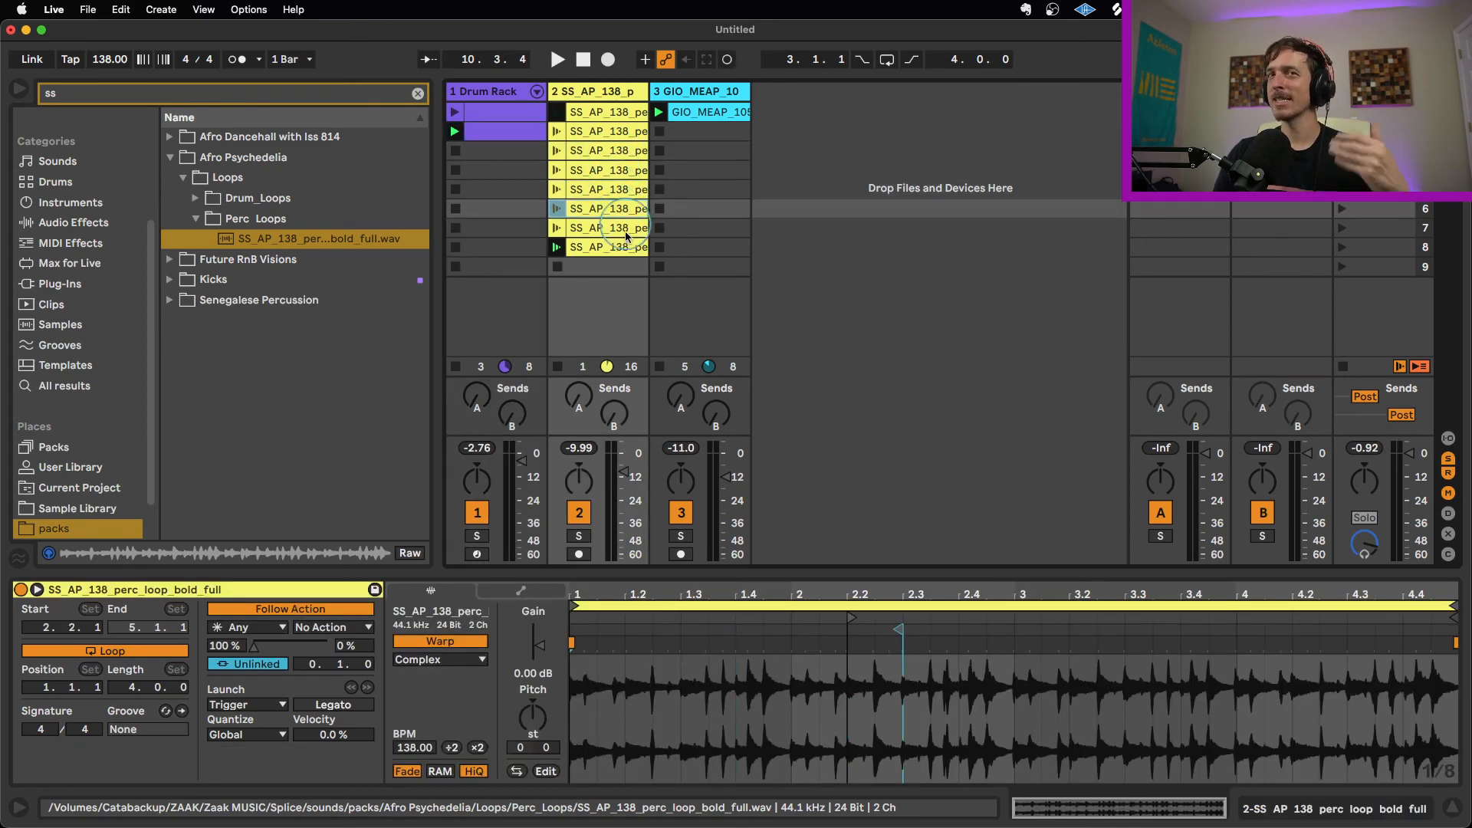
click(627, 230)
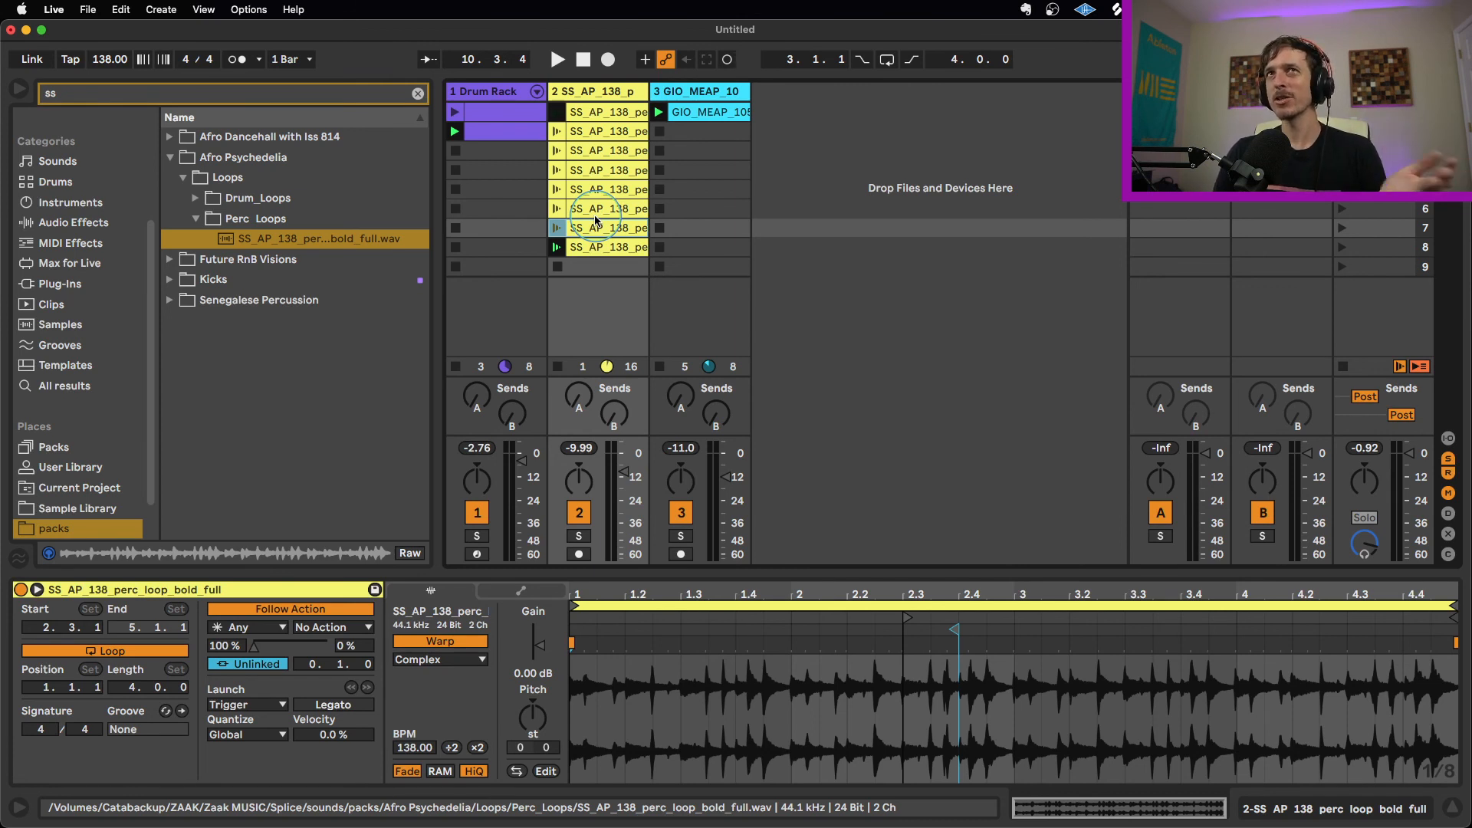
click(597, 191)
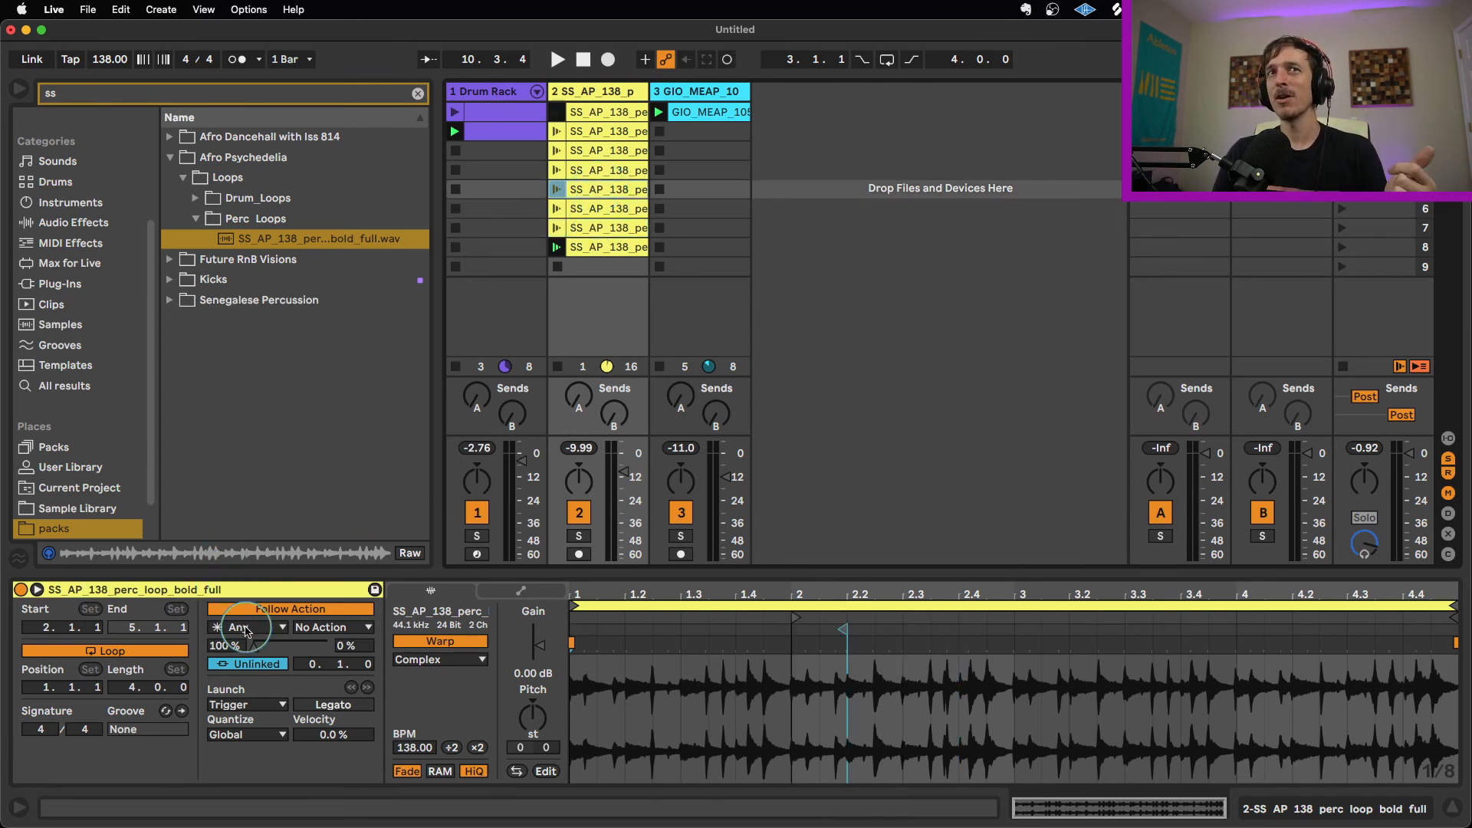